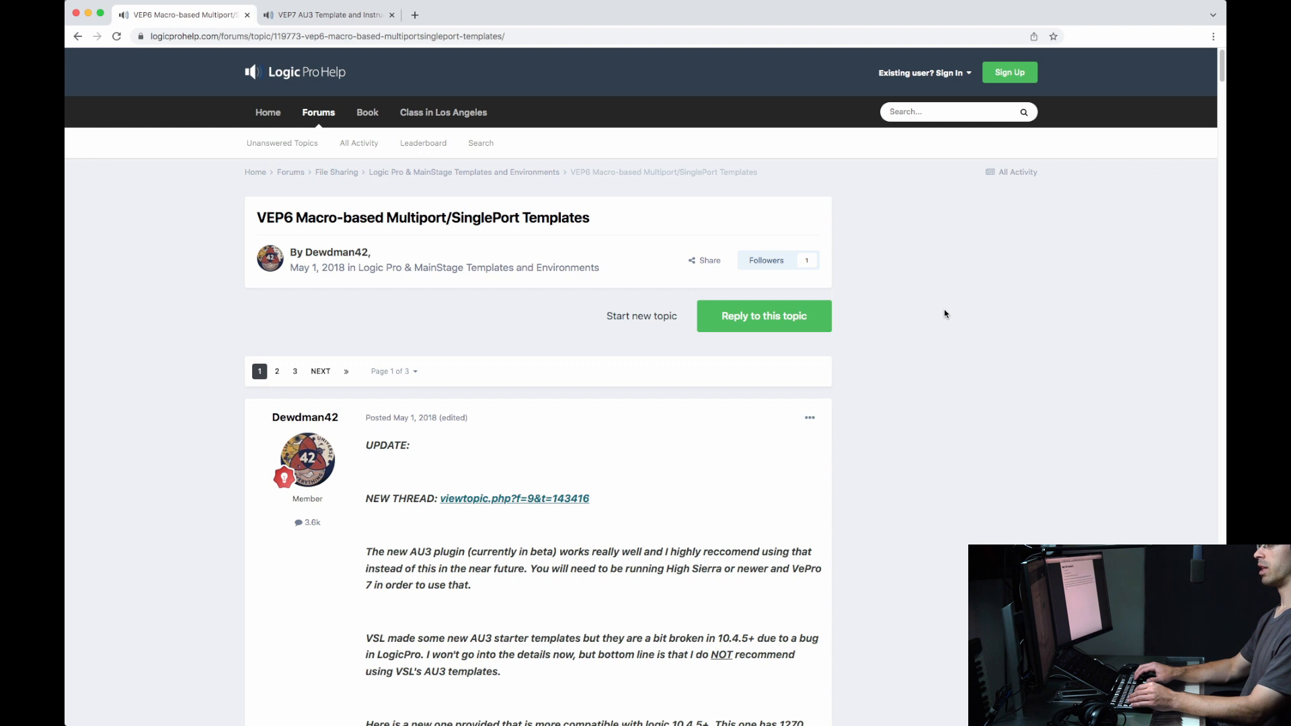
Step: Look over the VEP7 AU3 and VEP6 template threads, and locate the VEPMultiPortTemplates_v1.92.7z.zip download in the VEP6 thread
key(ctrl+Page_Down)
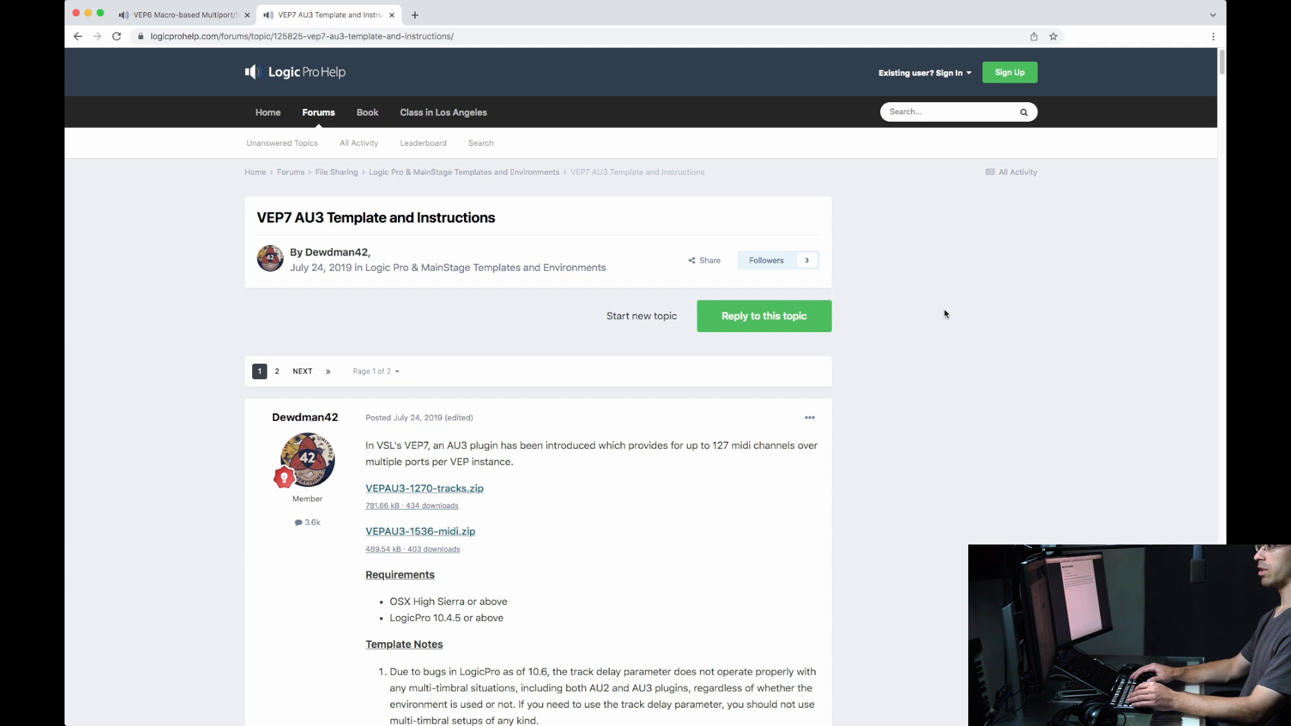
key(ctrl+Page_Up)
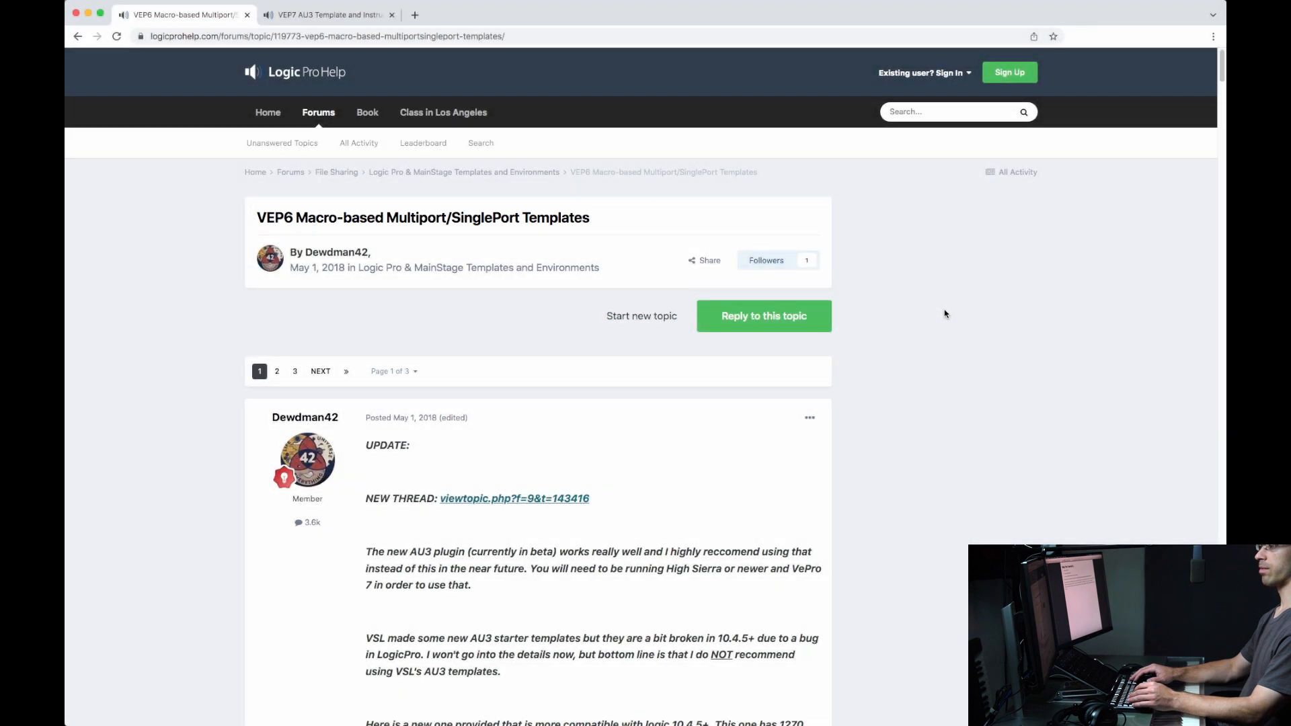
scroll(860, 429, down, 20)
scroll(619, 340, down, 4)
scroll(471, 215, up, 1)
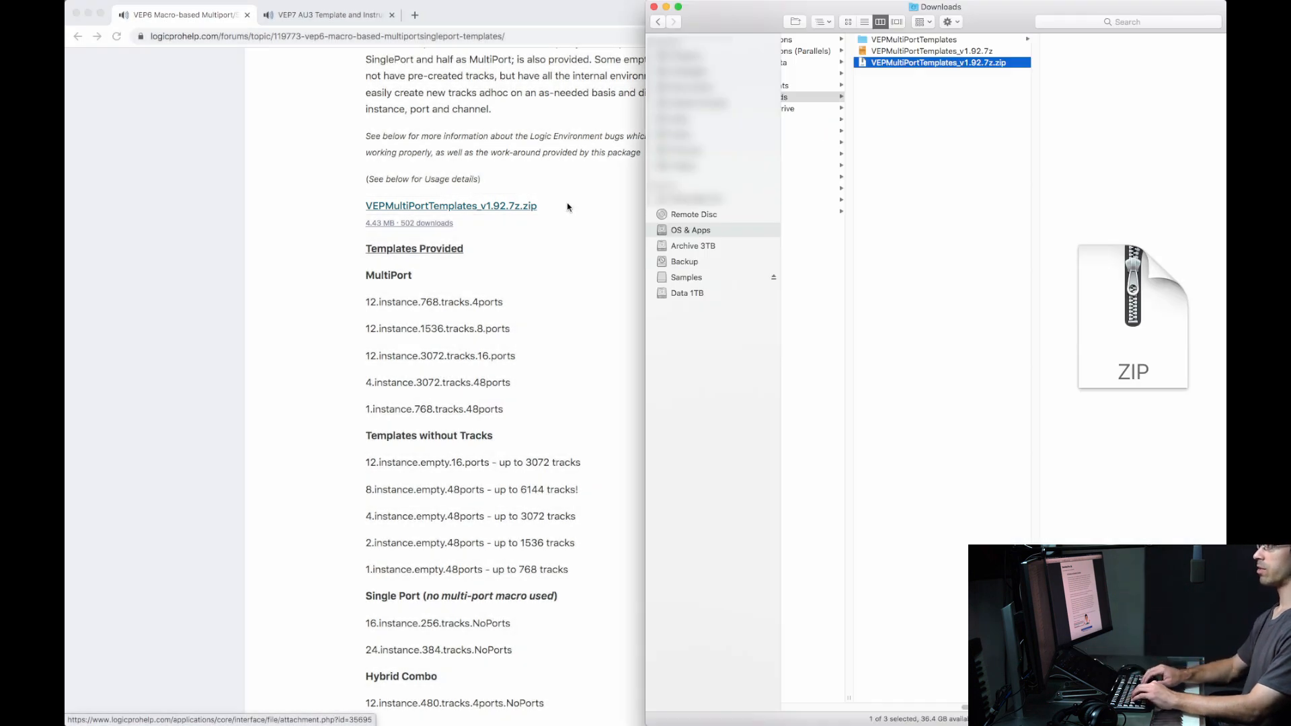
Step: Extract VEPMultiPortTemplates_v1.92.7z in Downloads with The Unarchiver, choosing to continue past extraction errors for all files
key(Up)
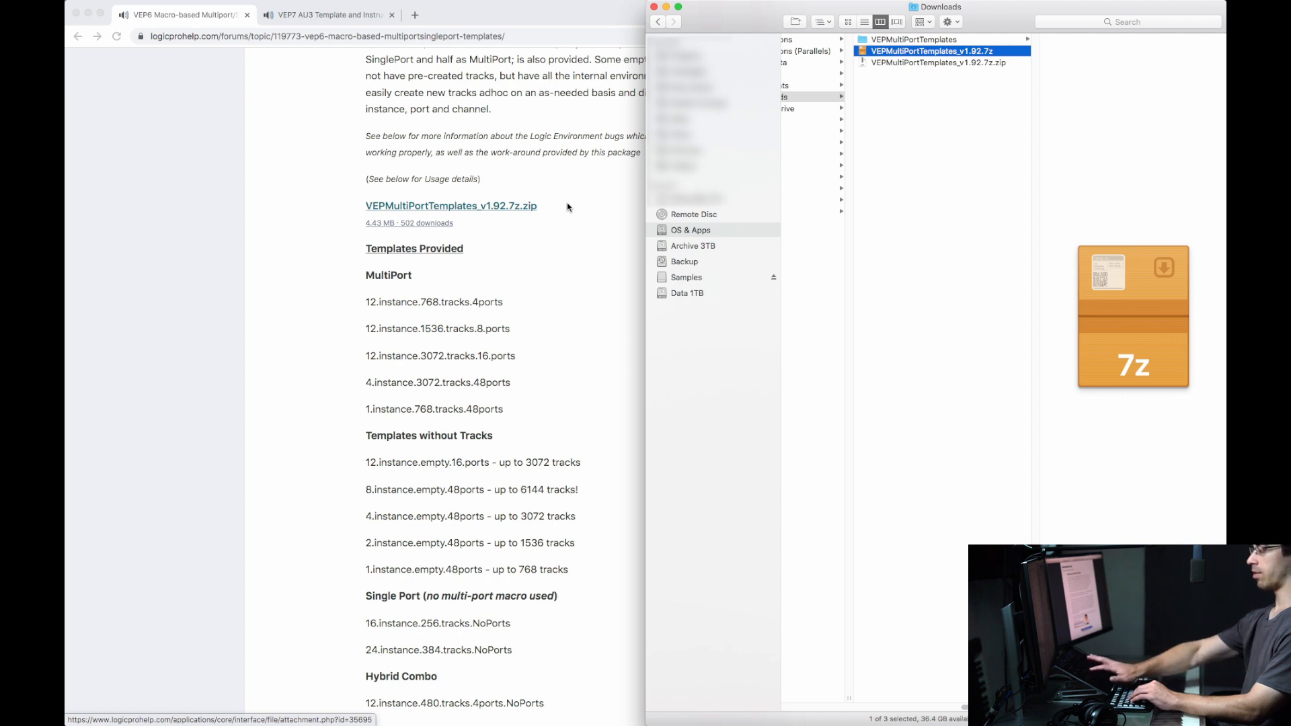
key(super+Tab)
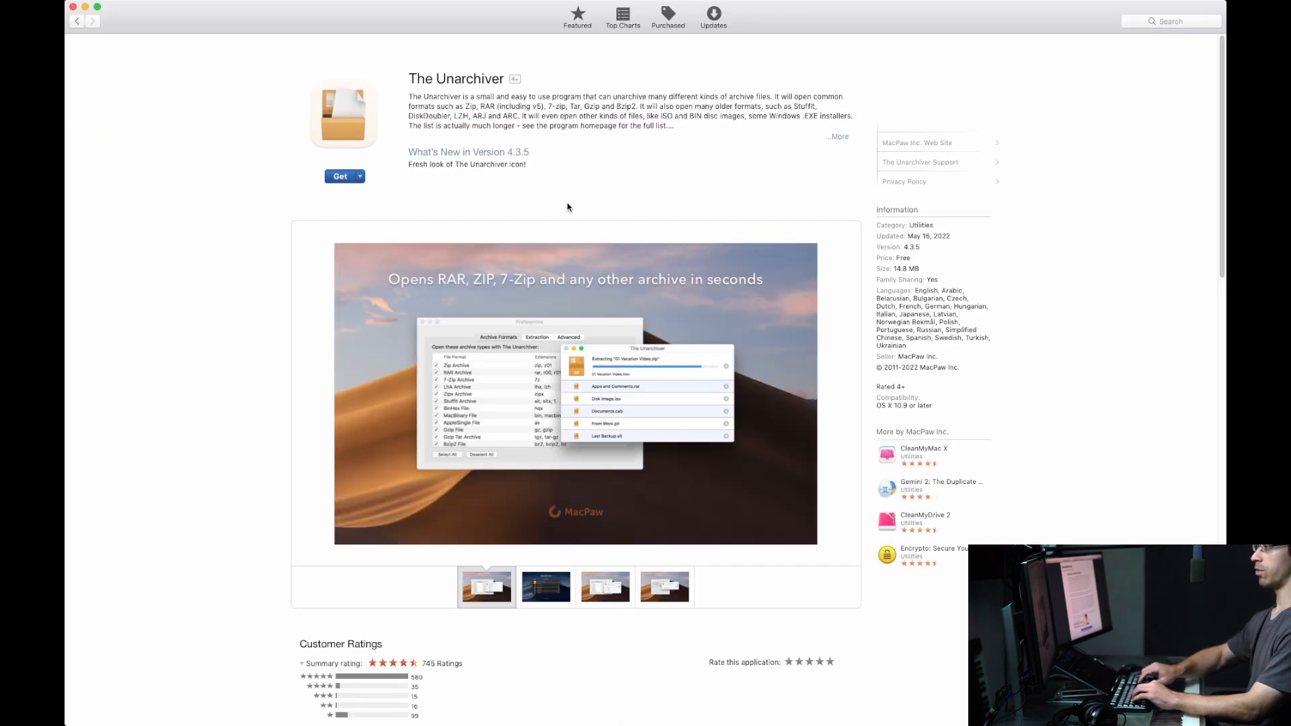
key(super+h)
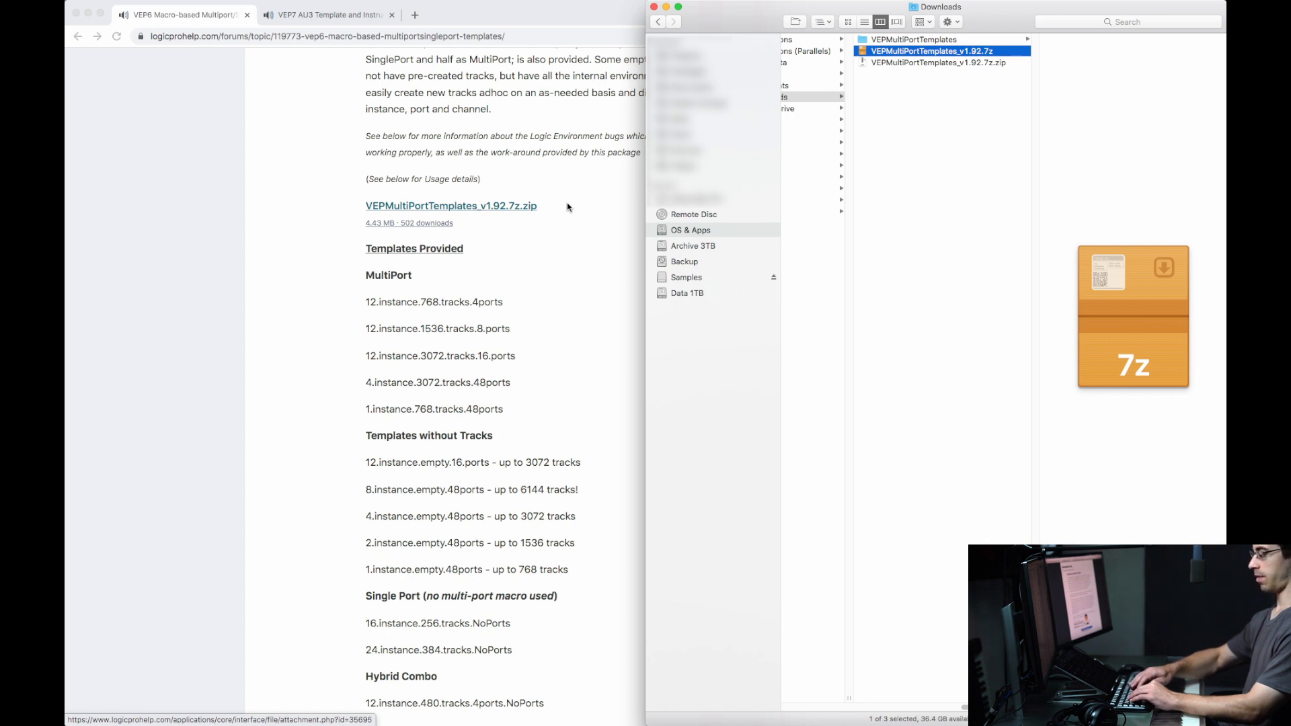
key(super+o)
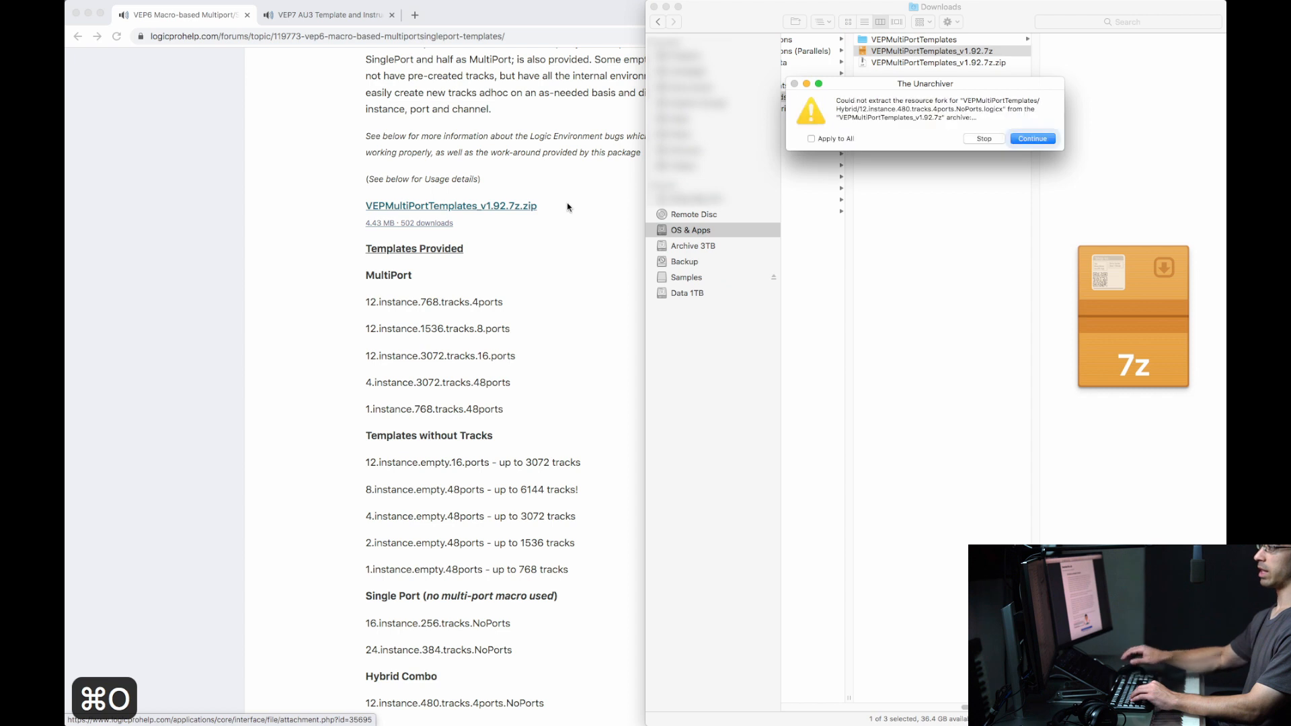
click(812, 139)
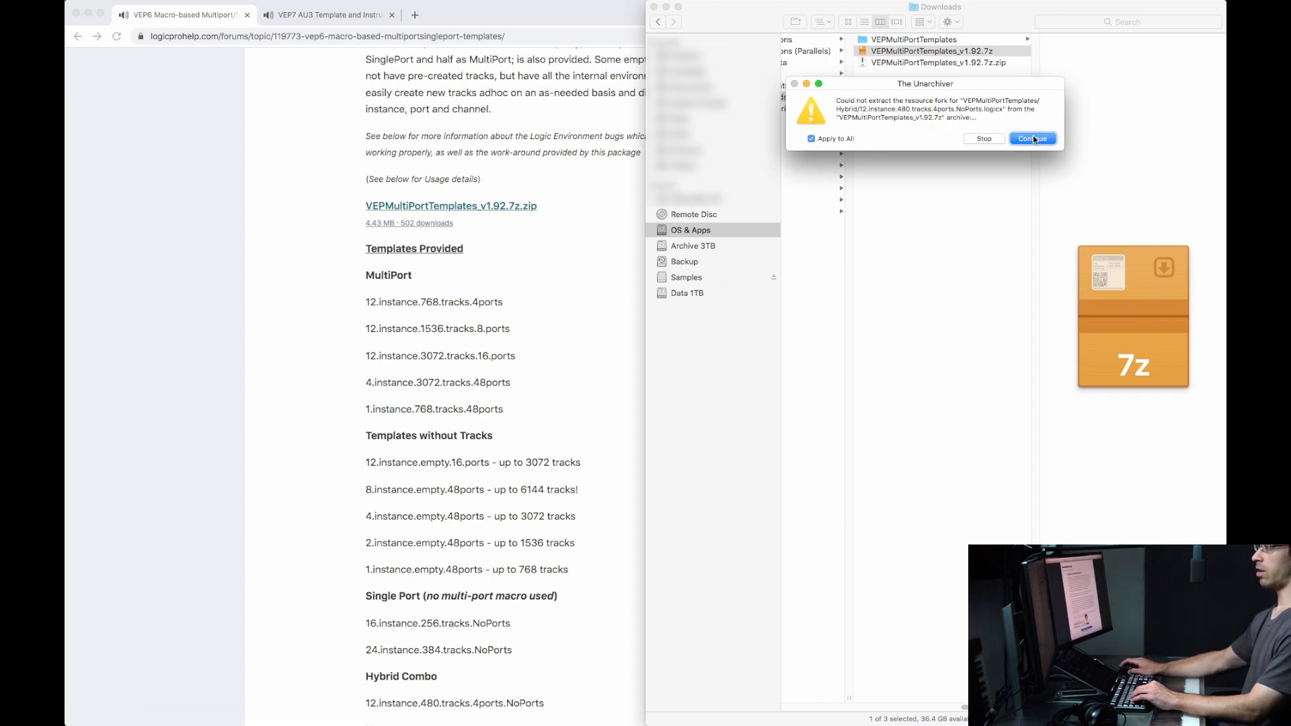
click(1033, 139)
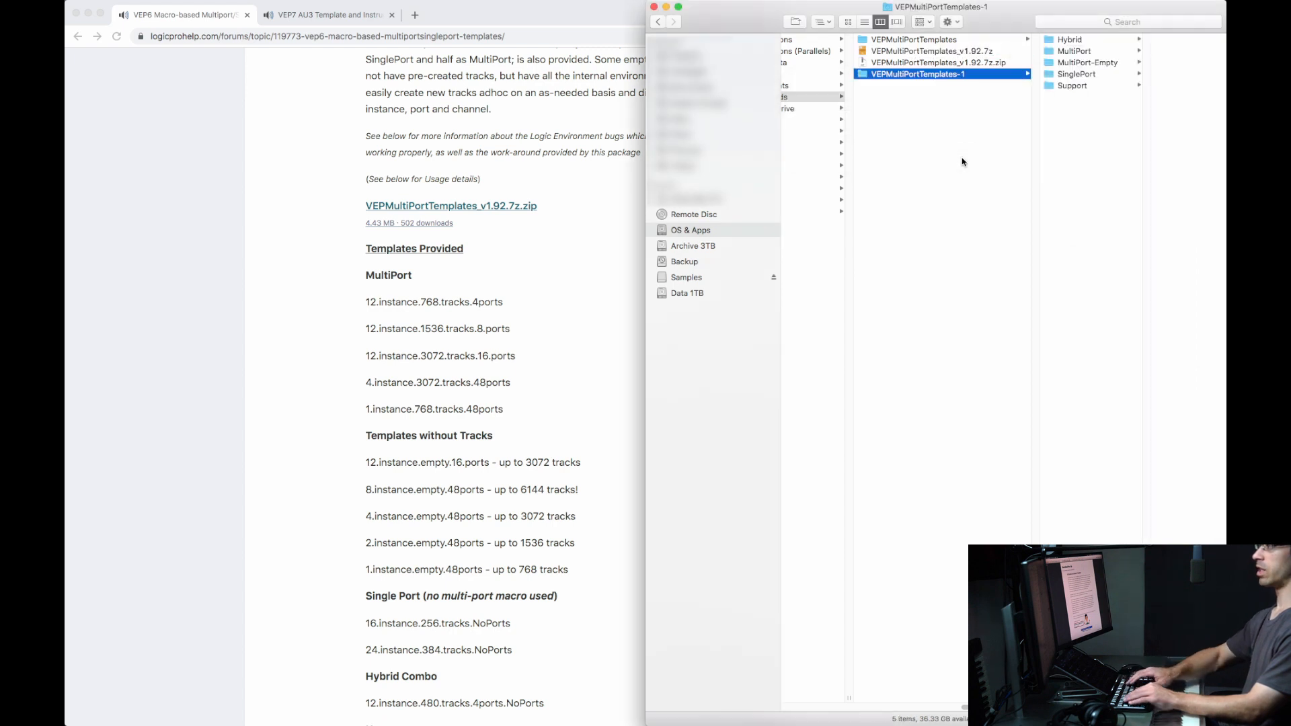
Step: Permanently delete the duplicate VEPMultiPortTemplates-1 folder from Downloads
key(alt+super+BackSpace)
key(Return)
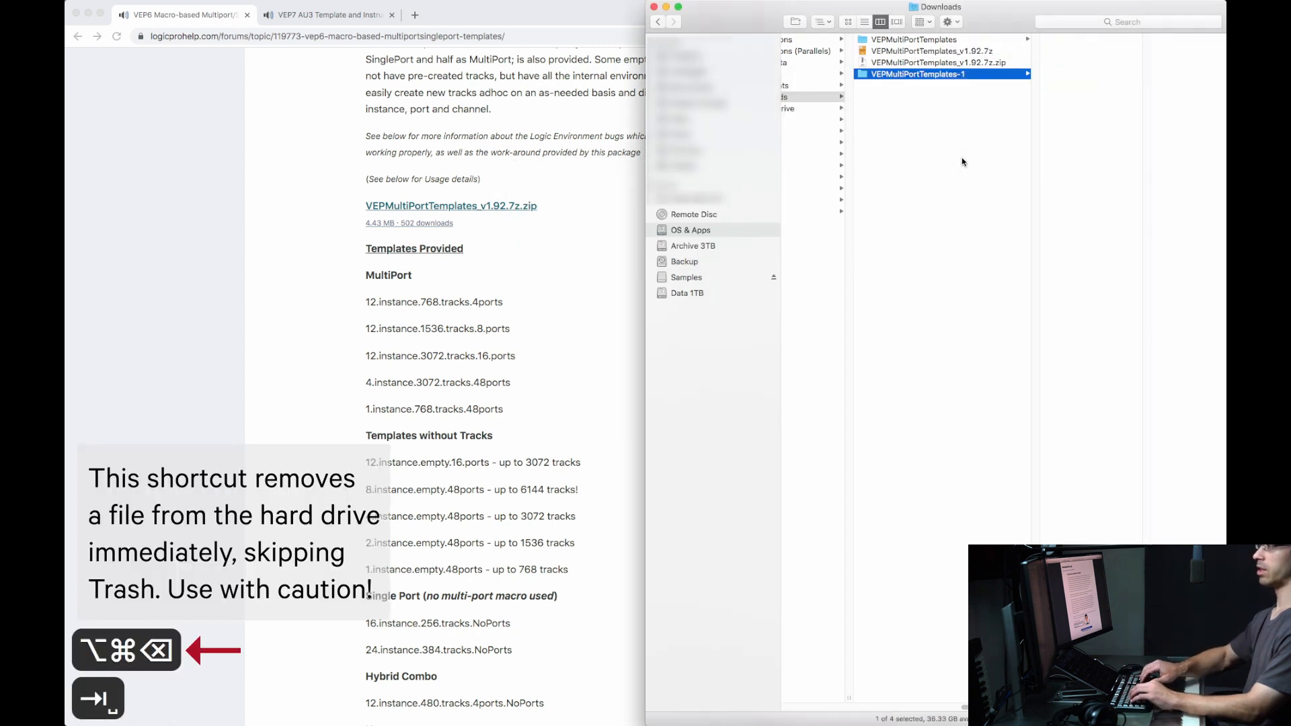
Step: Browse the Hybrid, MultiPort, MultiPort-Empty and SinglePort subfolders inside the VEPMultiPortTemplates folder
key(Up)
key(Up)
key(Up)
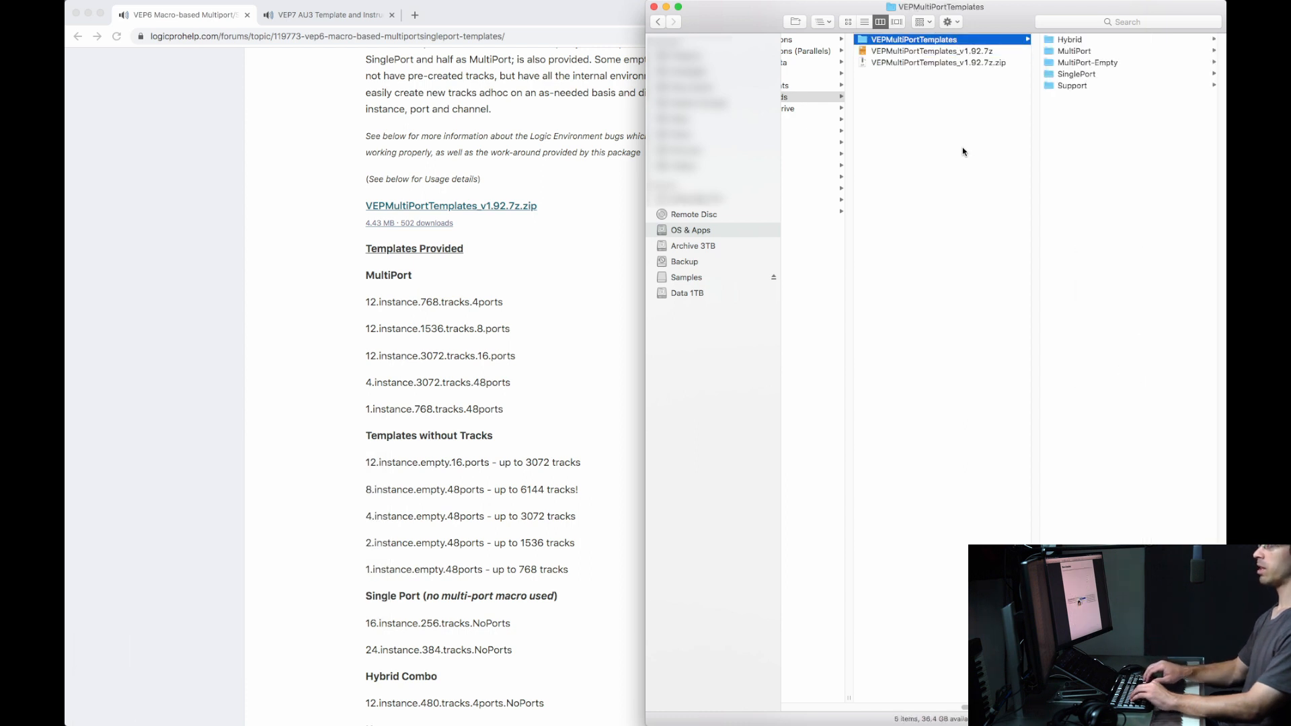
key(Right)
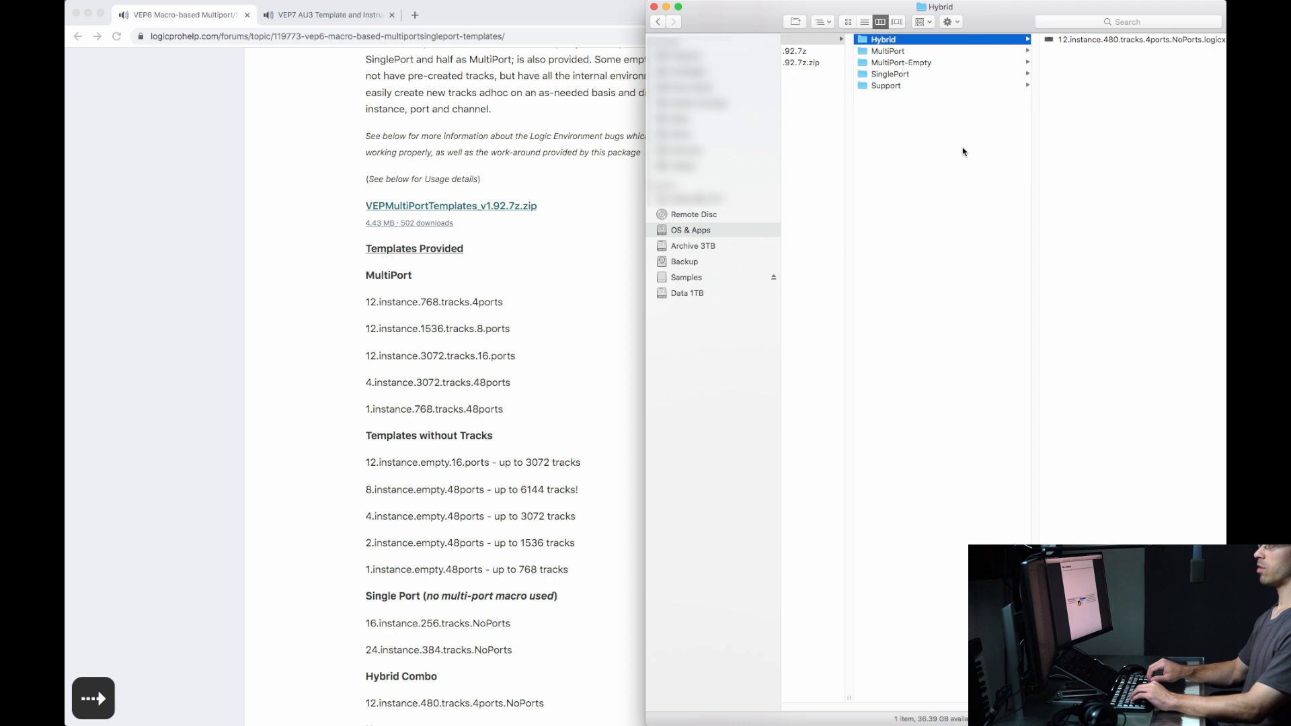
key(Down)
key(Down)
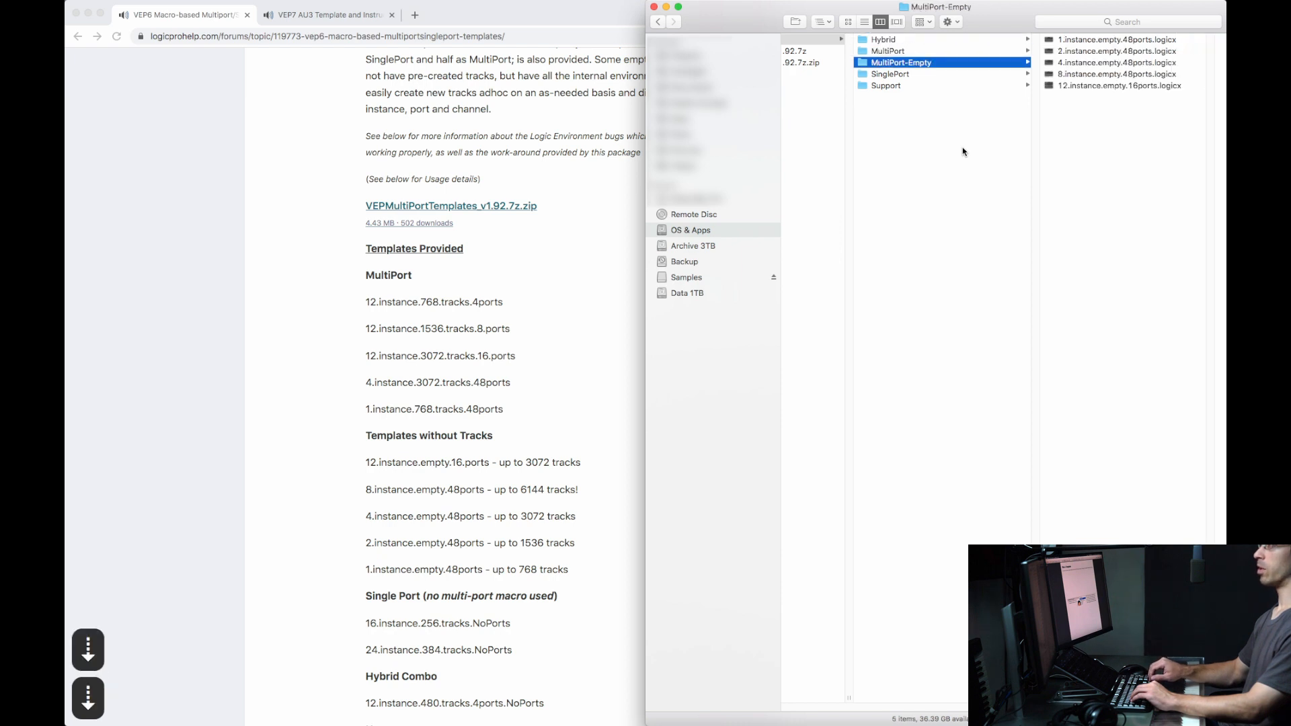
key(Down)
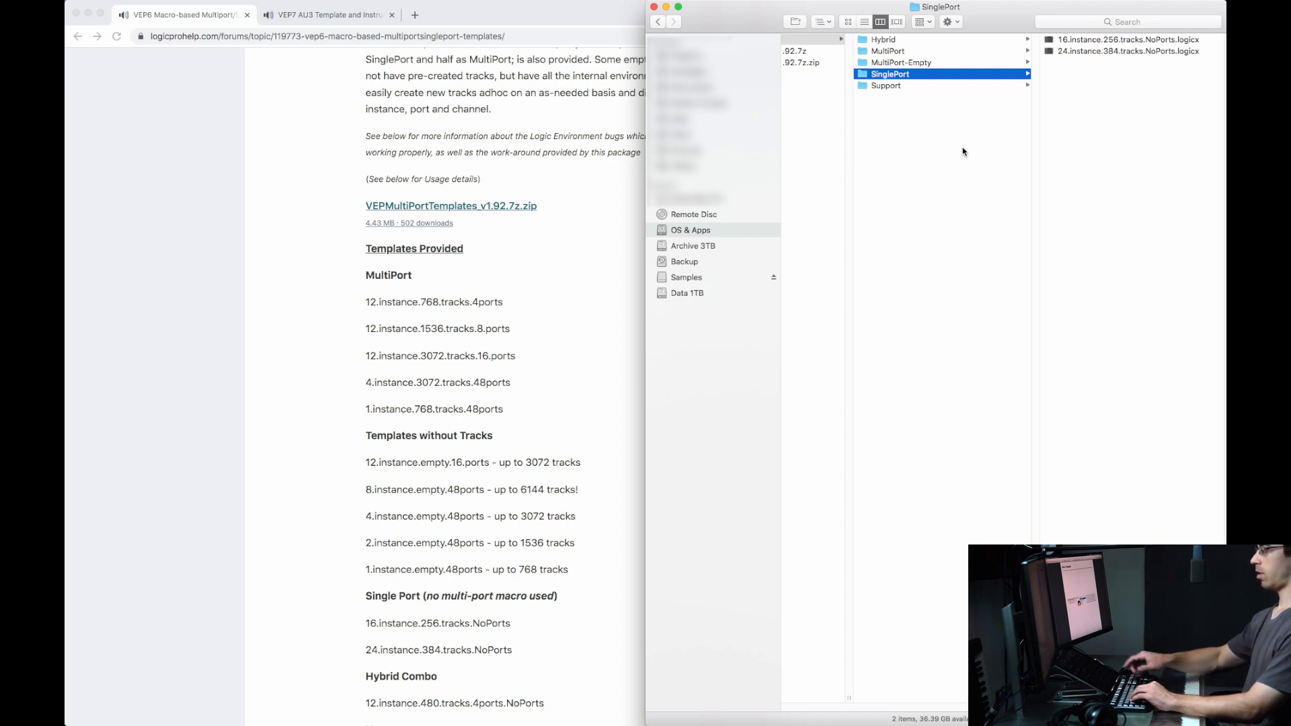
key(super+Tab)
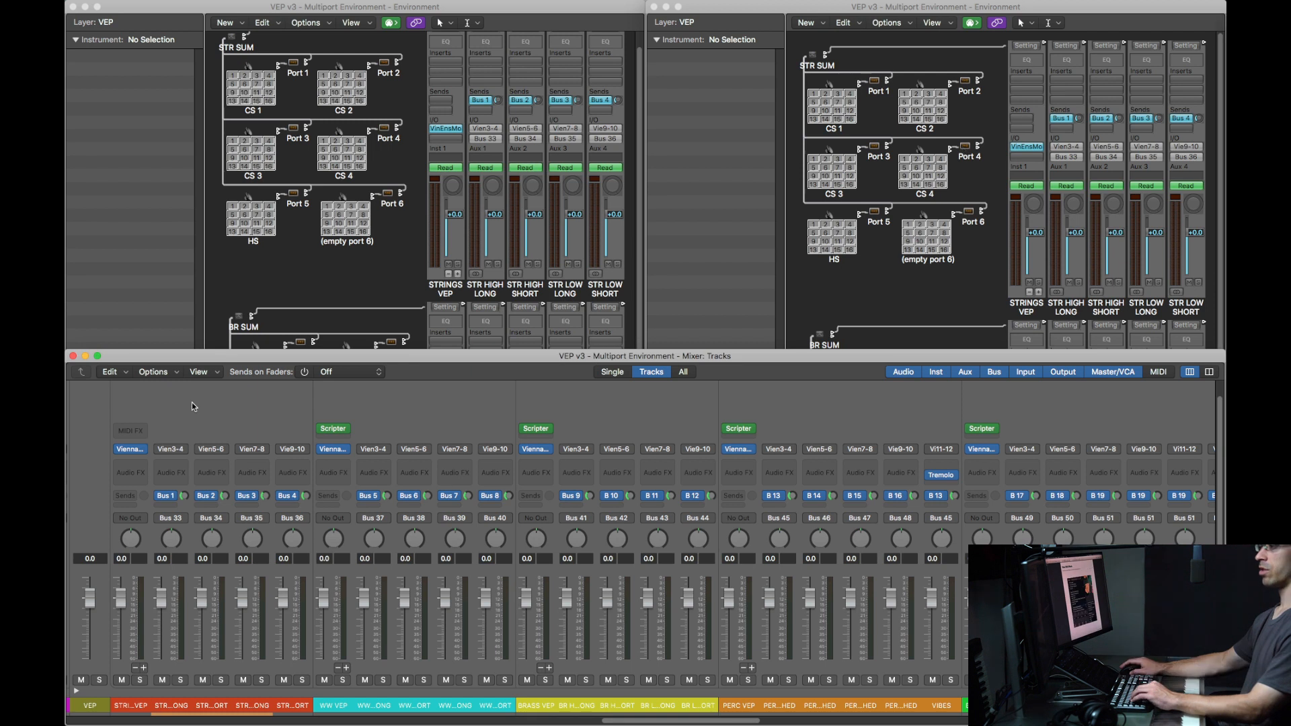
click(202, 374)
mouse_move(289, 508)
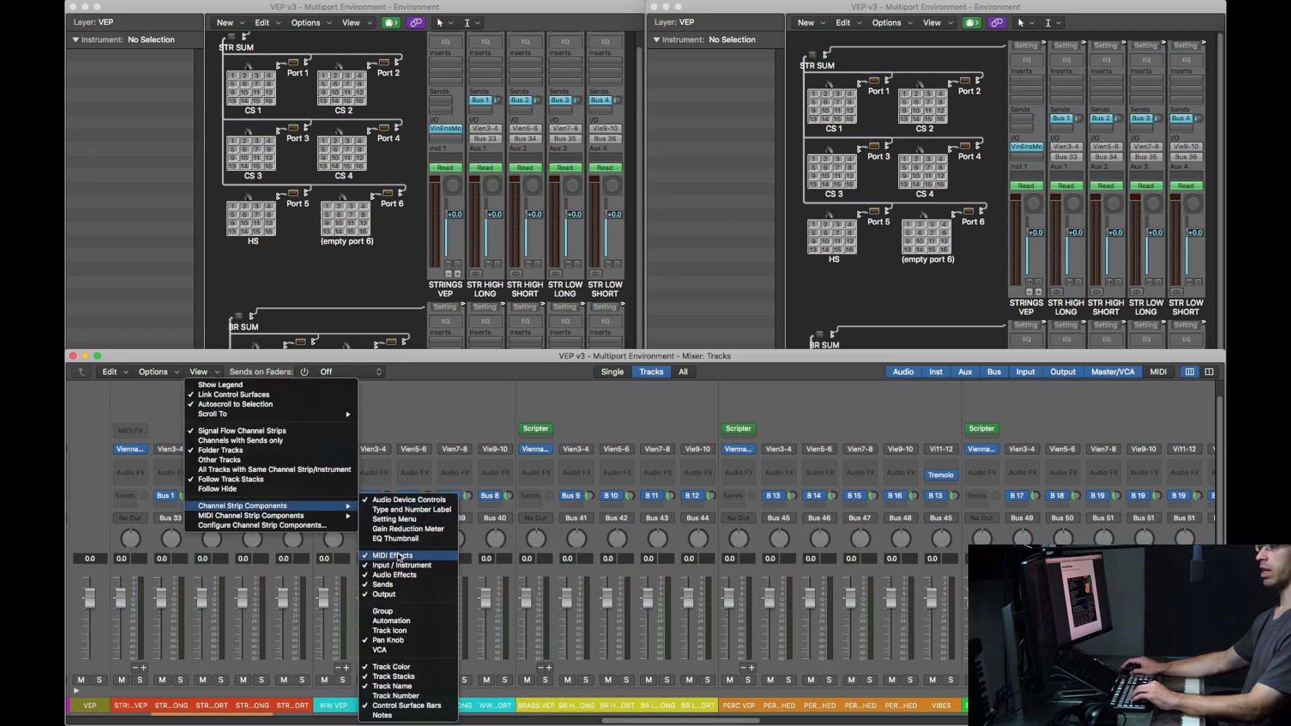
click(292, 529)
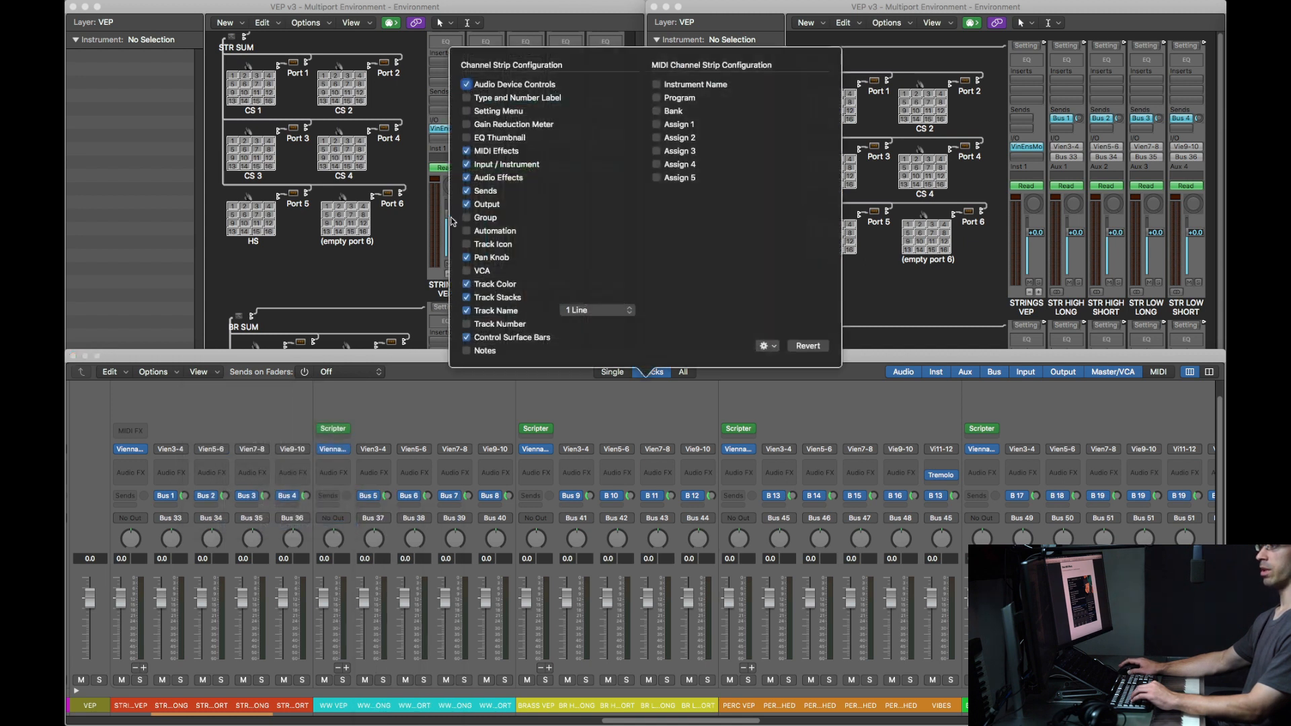
click(410, 376)
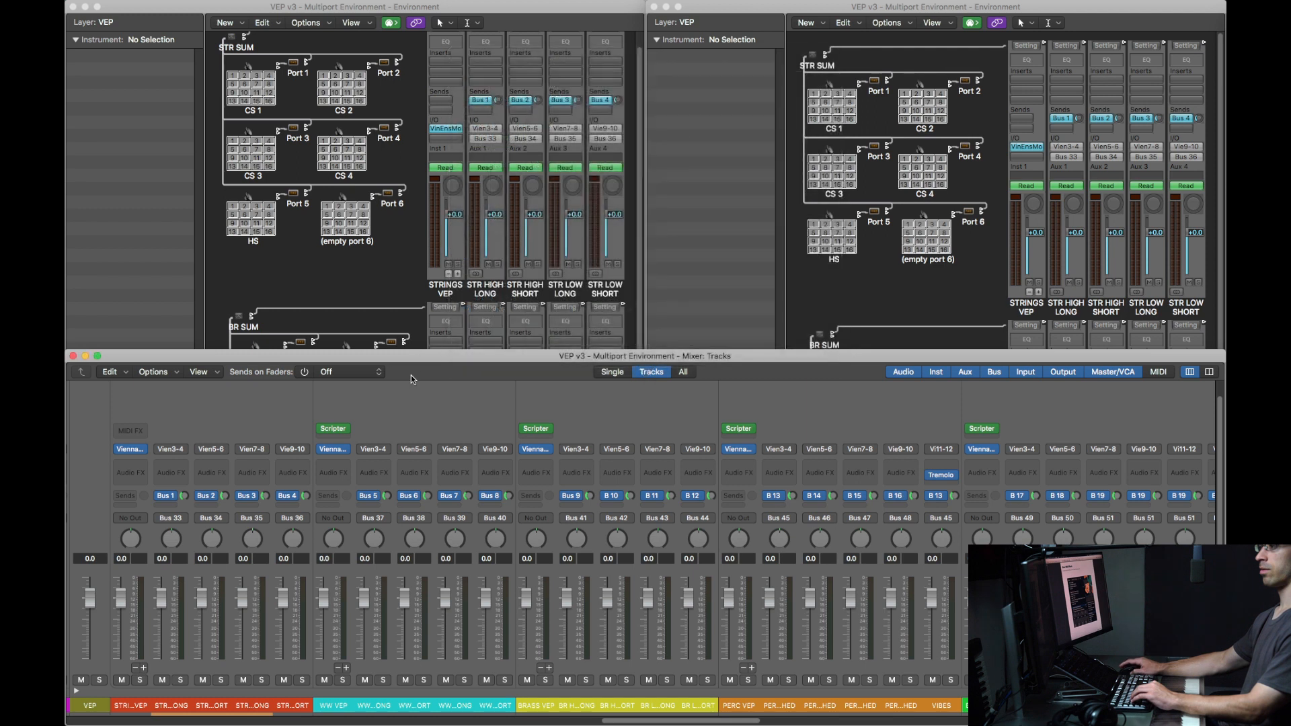
Step: Insert the Scripter MIDI effect on the STRINGS VEP instrument channel in the Mixer
click(142, 431)
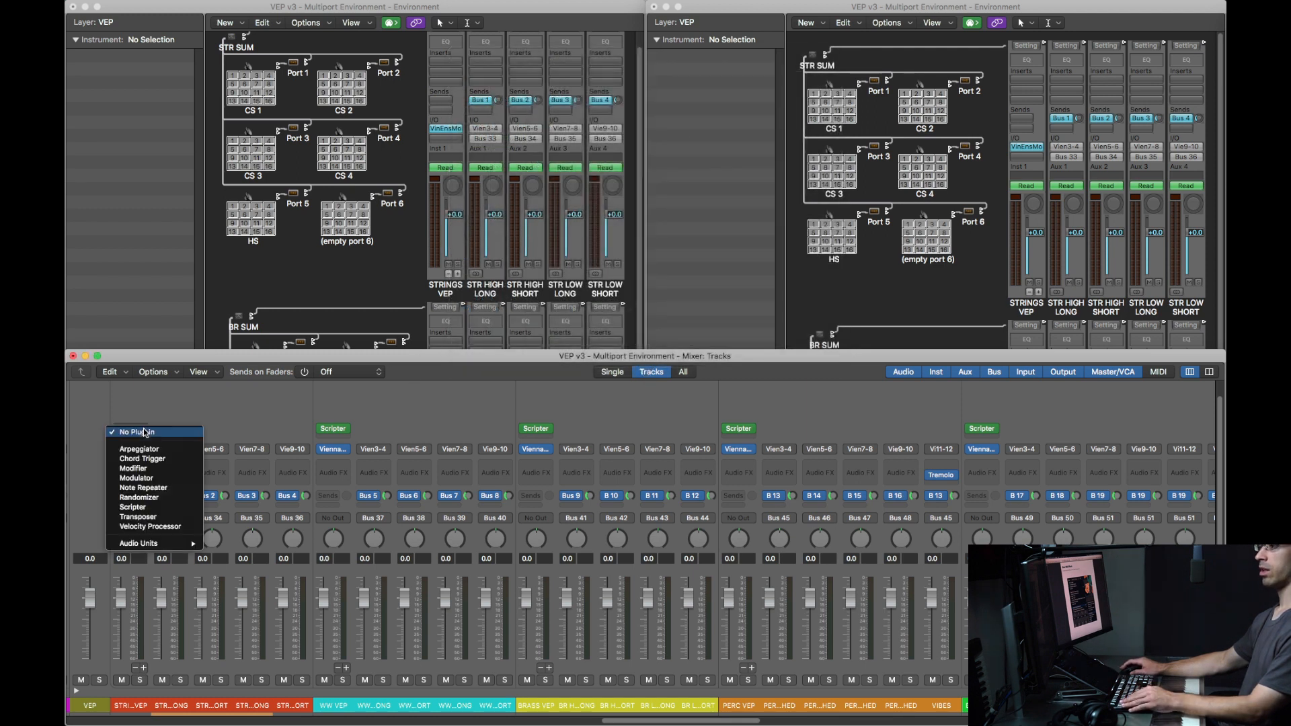
click(139, 506)
key(super+grave)
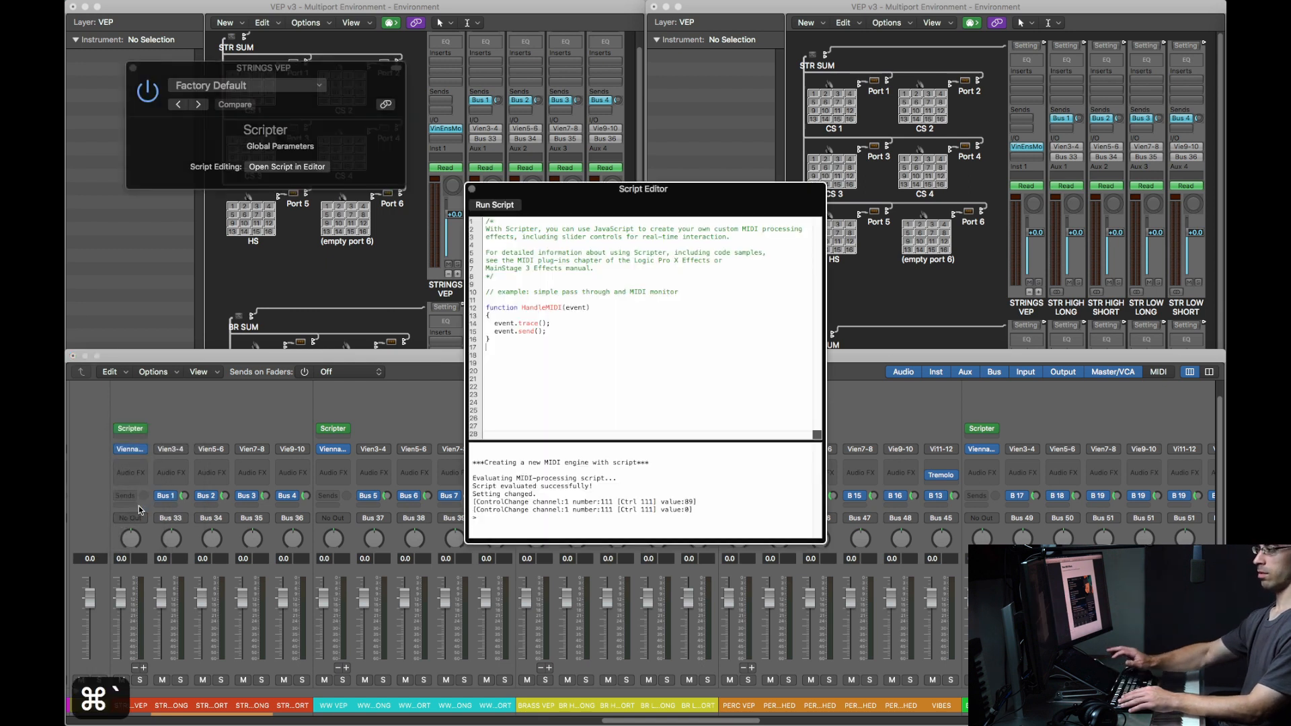
Step: Load VepMultiPort192.pst into the STRINGS VEP Scripter from Downloads/VEPMultiPortTemplates/Support/Scripter
click(195, 86)
click(204, 81)
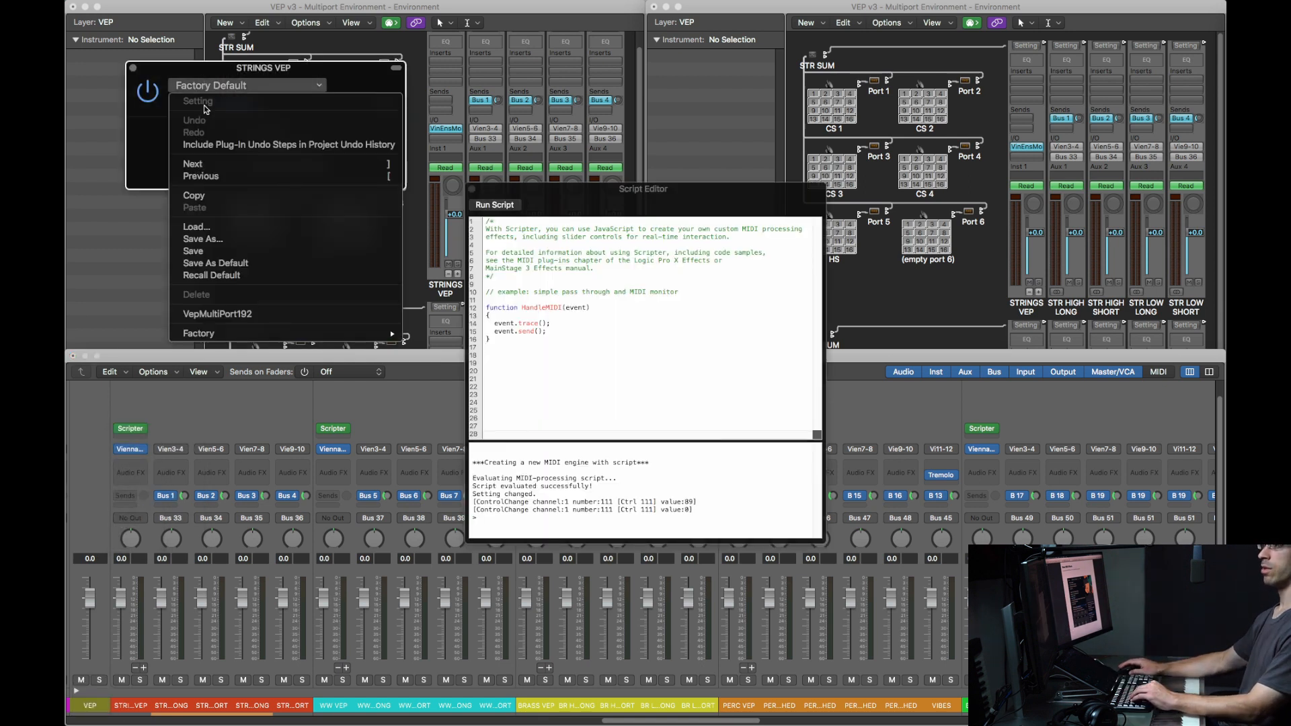
click(205, 227)
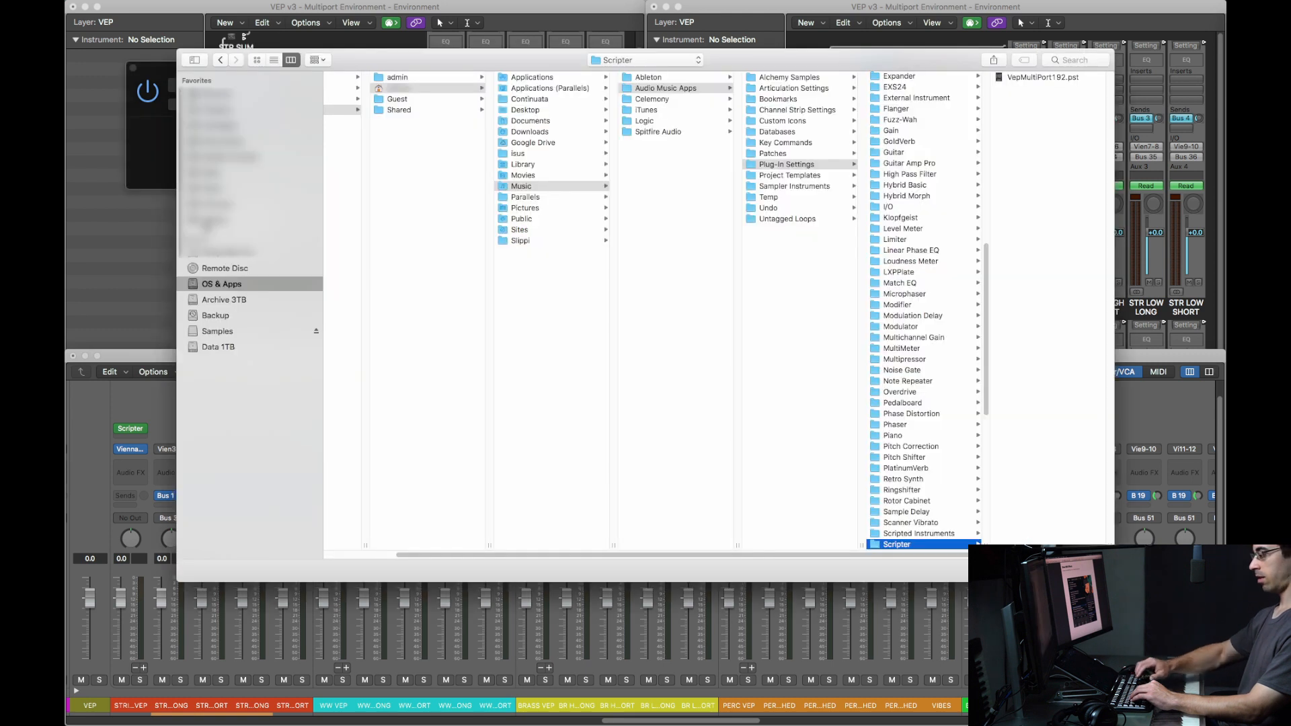
key(alt+super+l)
key(Right)
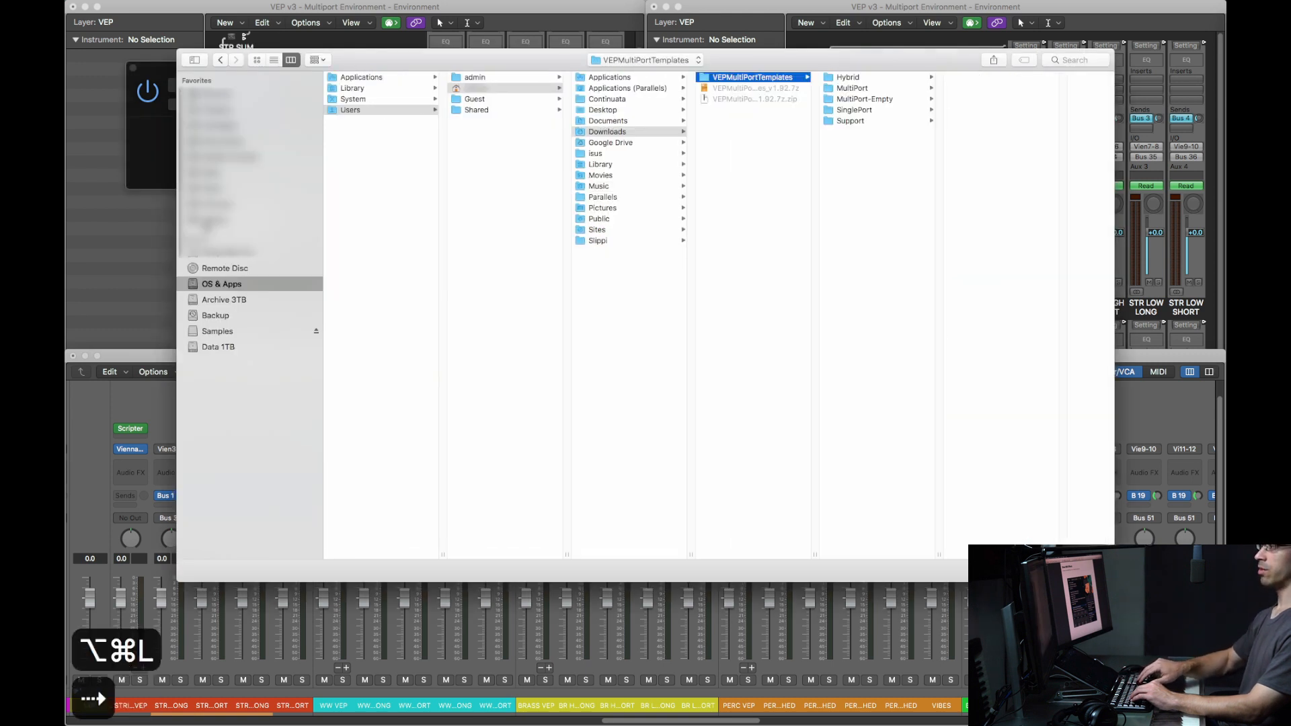
key(Right)
key(z)
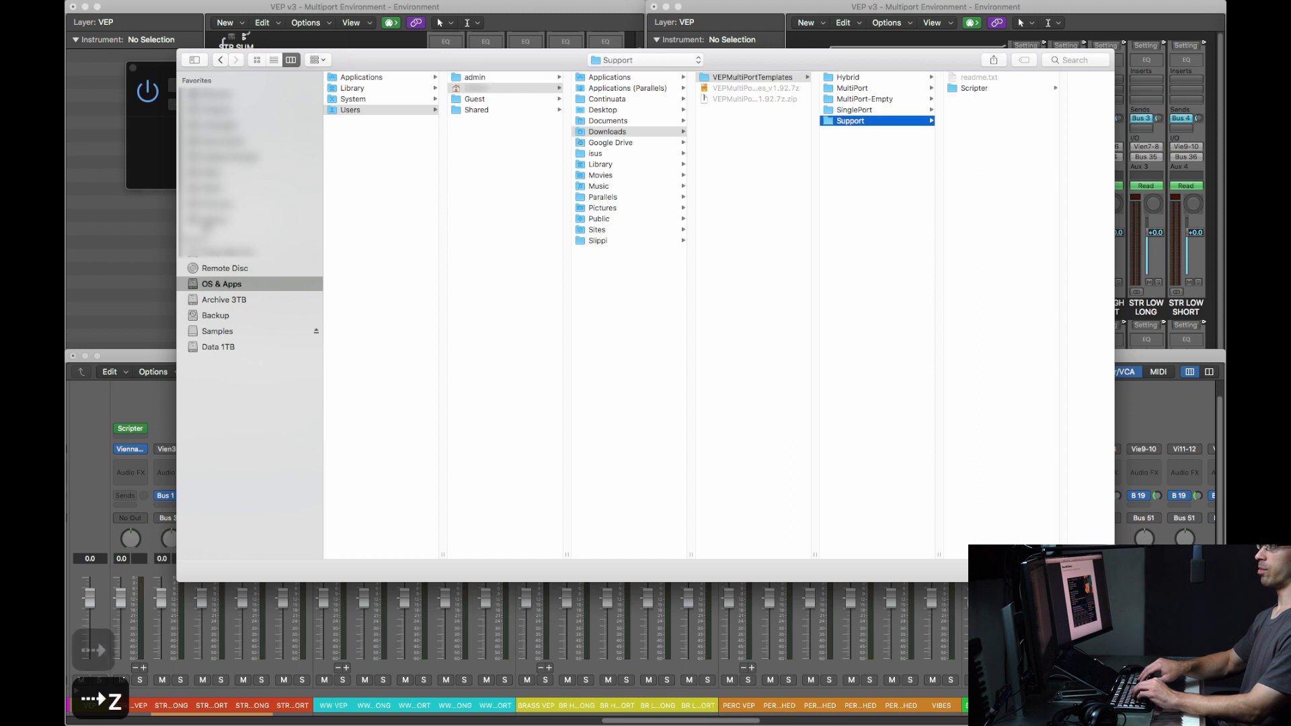
key(Right)
key(Right)
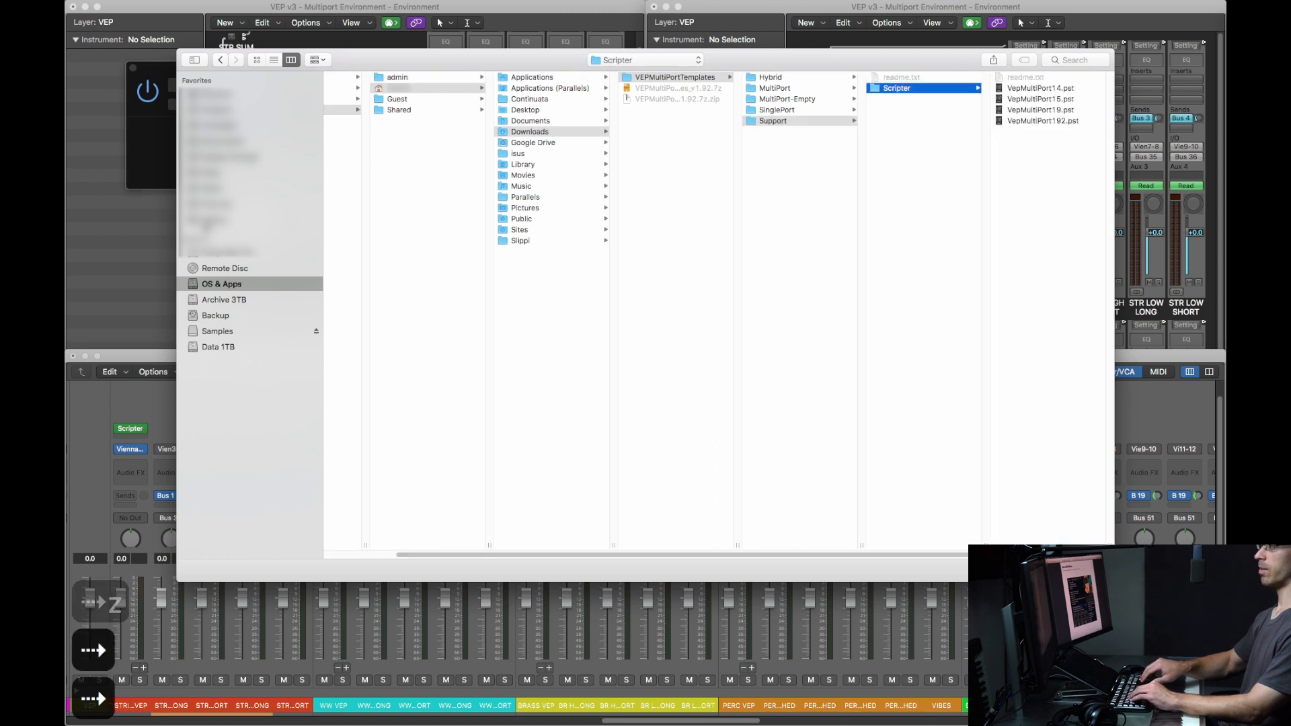
key(Down)
key(Down)
key(Down)
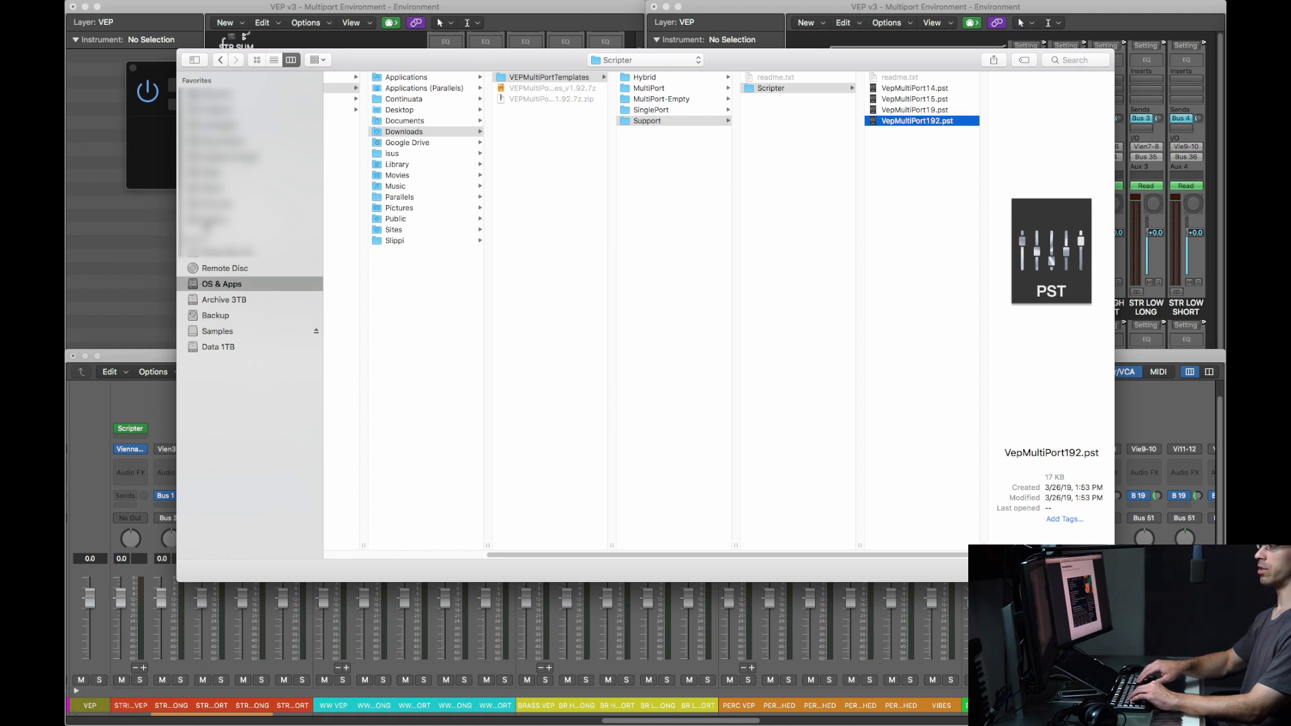
key(Return)
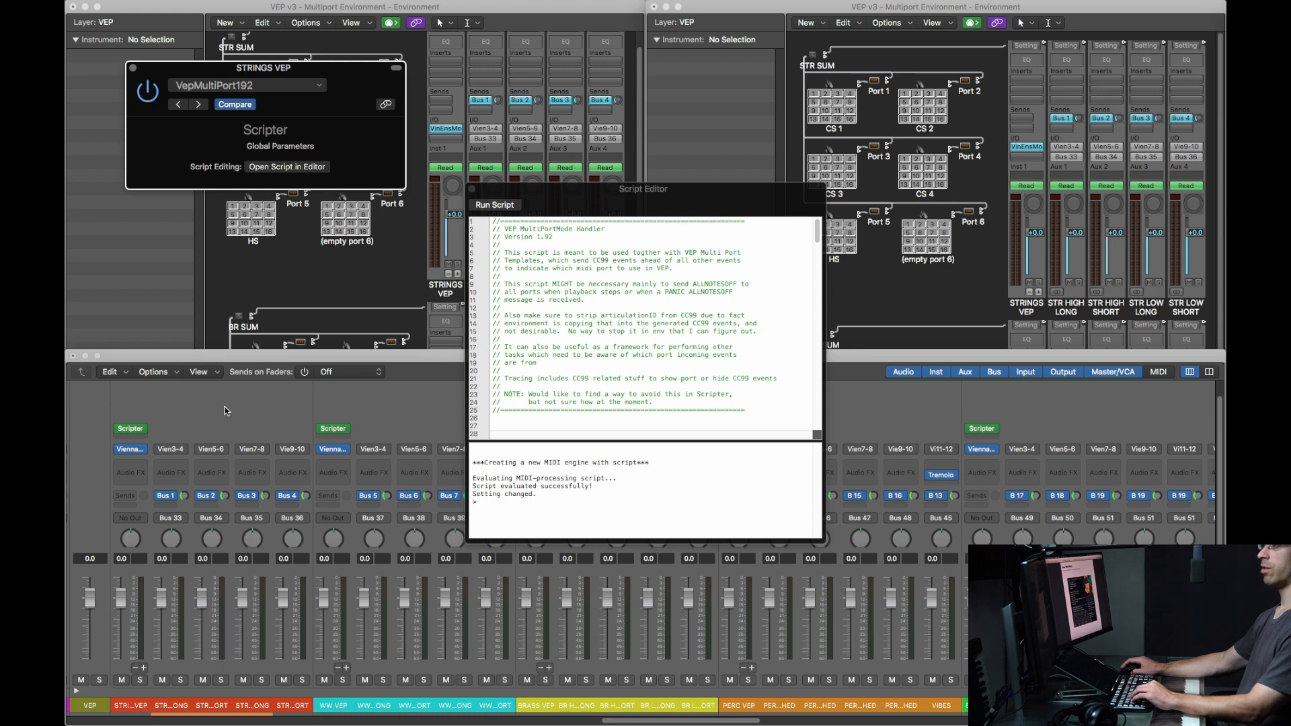
Step: Check the default folder for saving the VepMultiPort192 Scripter setting, and dismiss the save dialog without saving
click(263, 85)
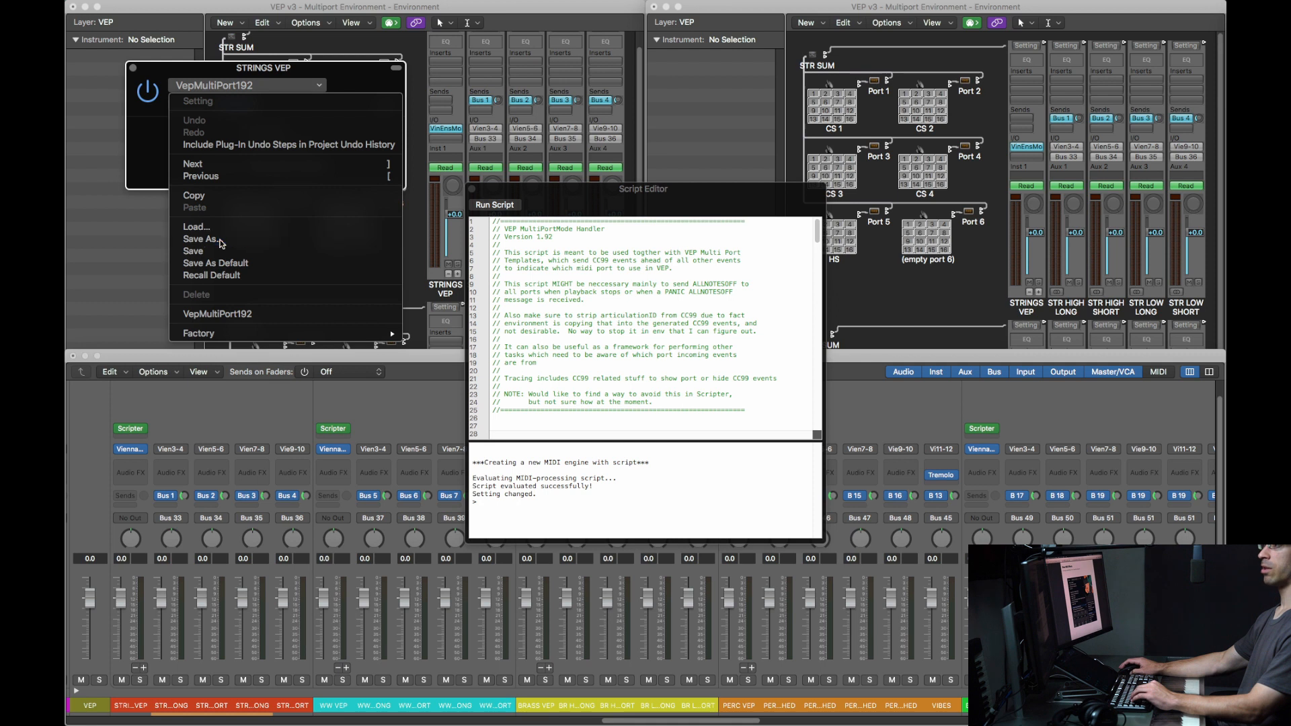
click(222, 241)
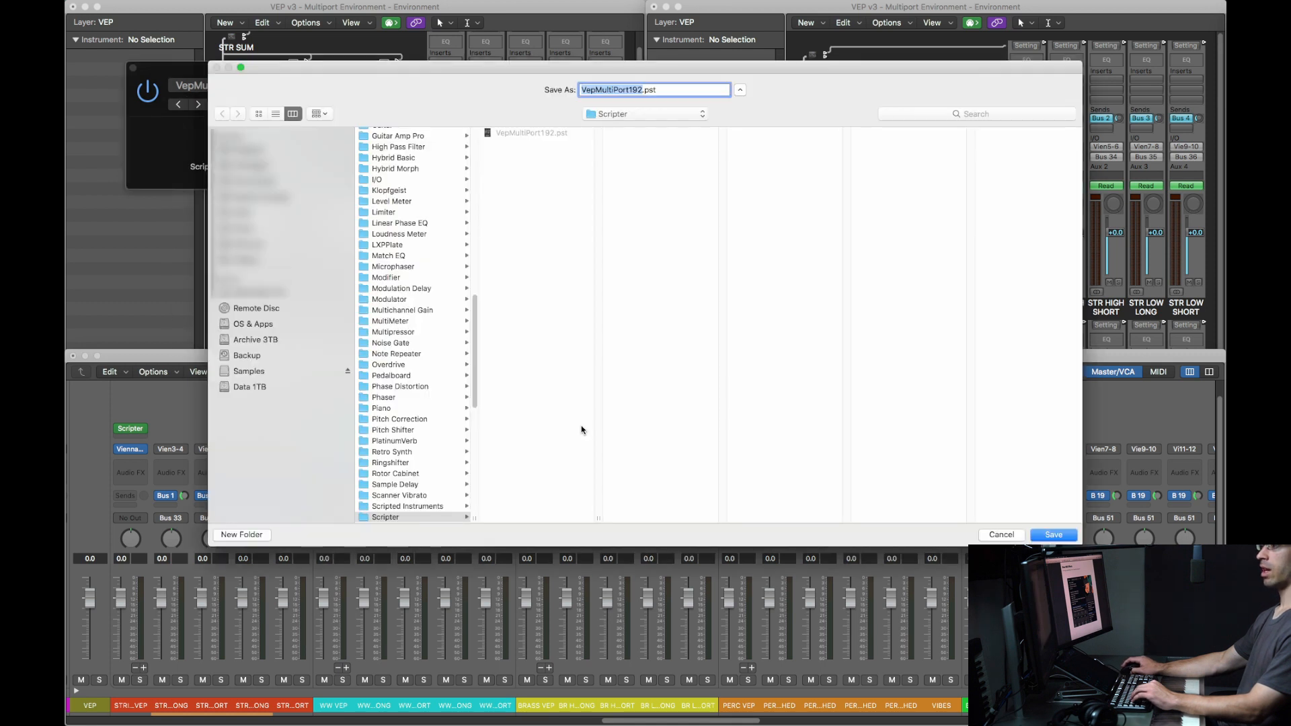
click(624, 116)
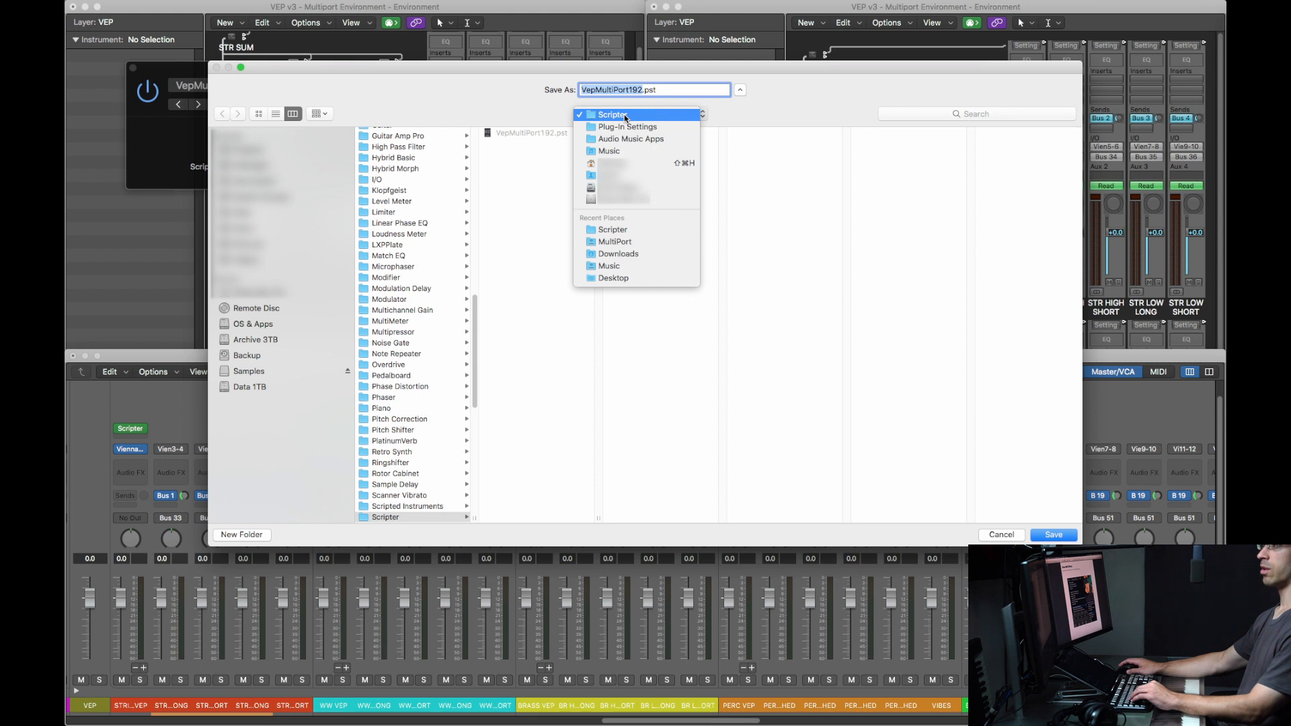
click(594, 116)
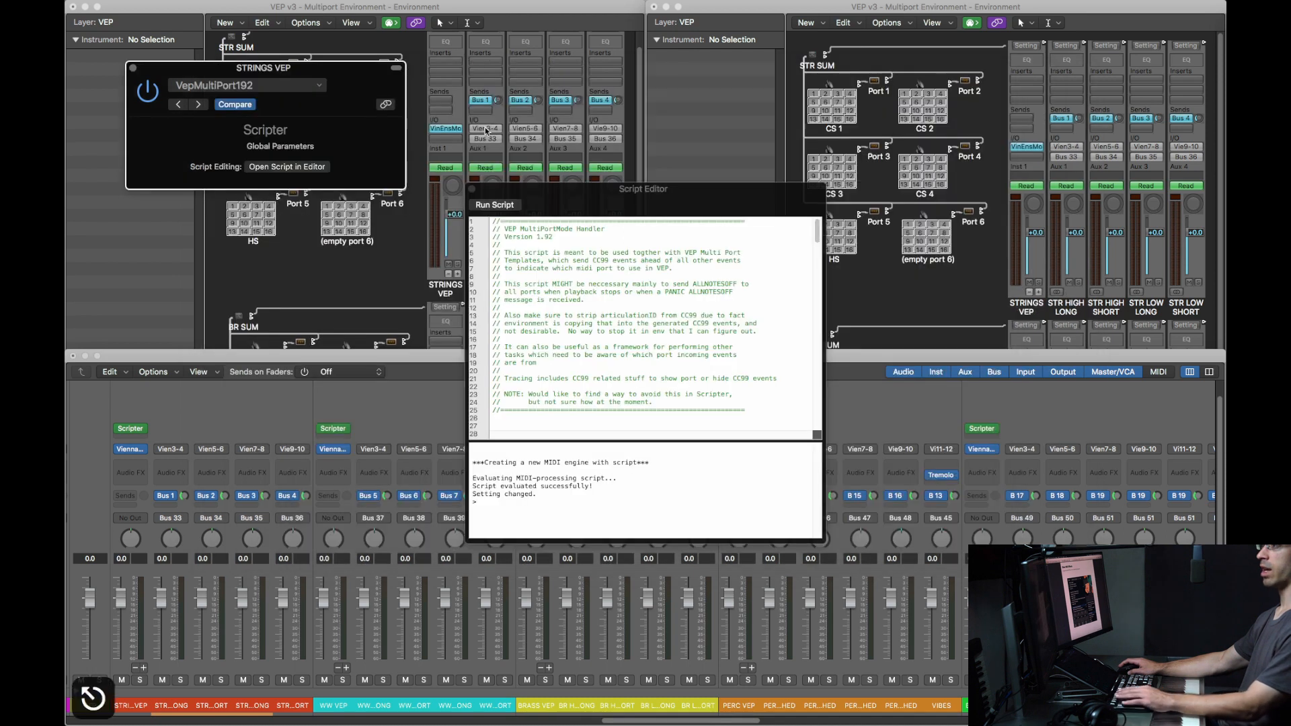
Step: Check the Scripter presets for VepMultiPort192, and close the Script Editor and the STRINGS VEP Scripter window
click(288, 90)
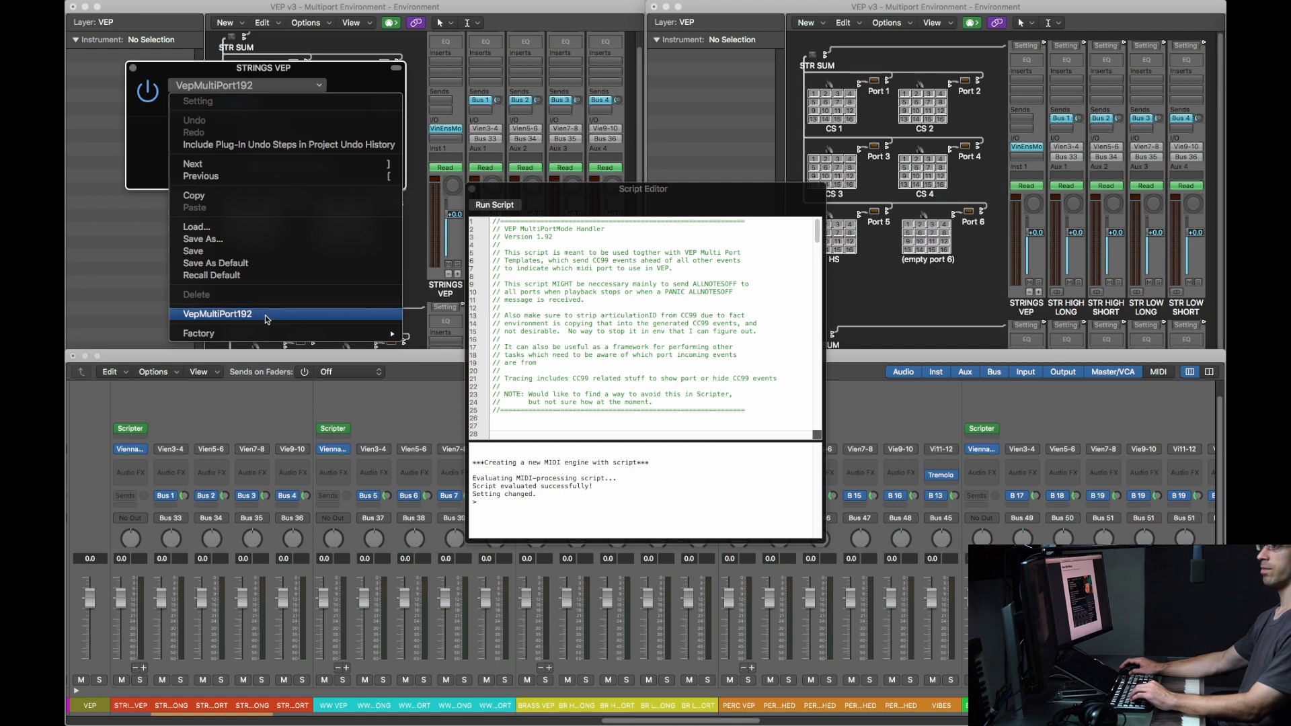
click(267, 318)
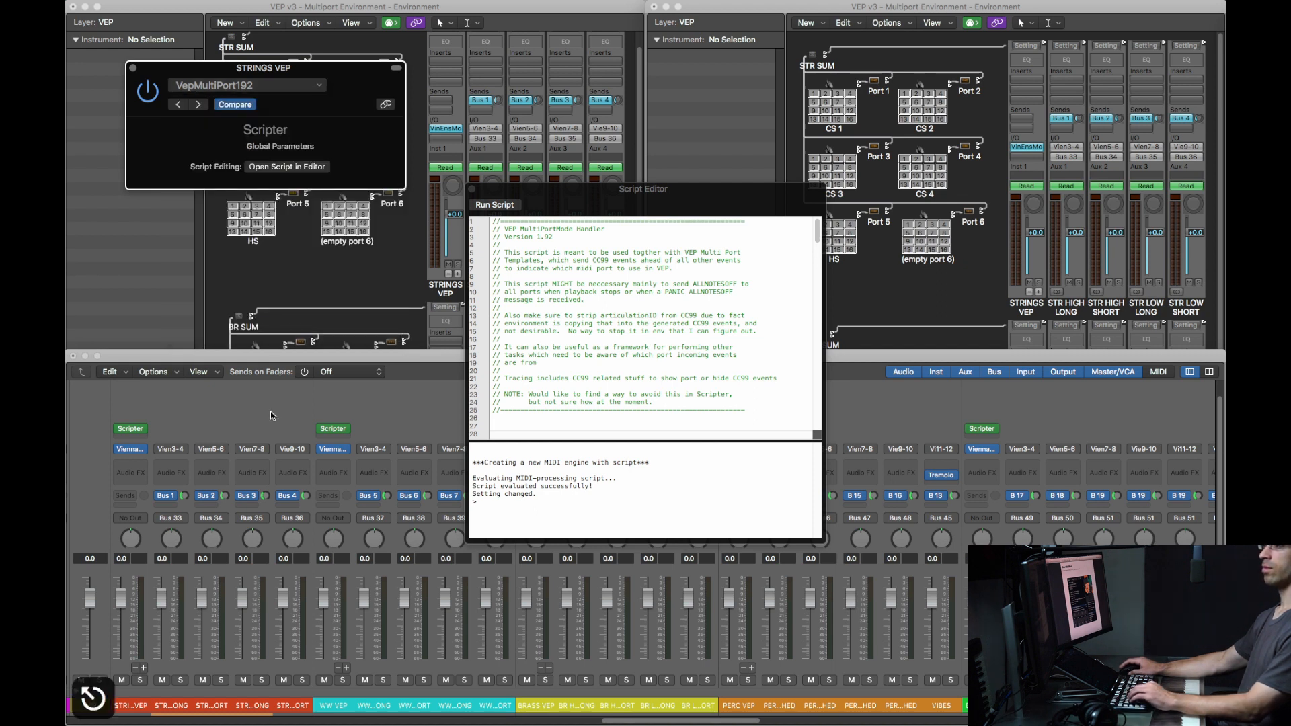
key(super+w)
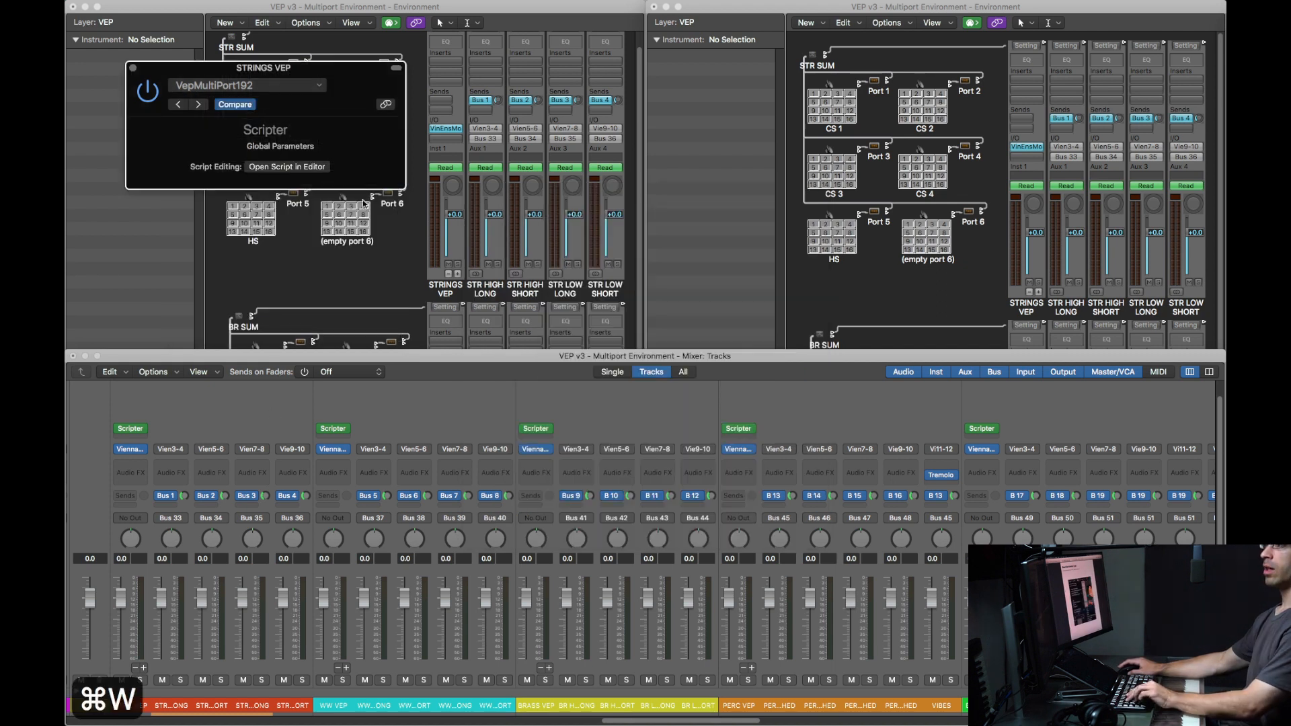
key(super+w)
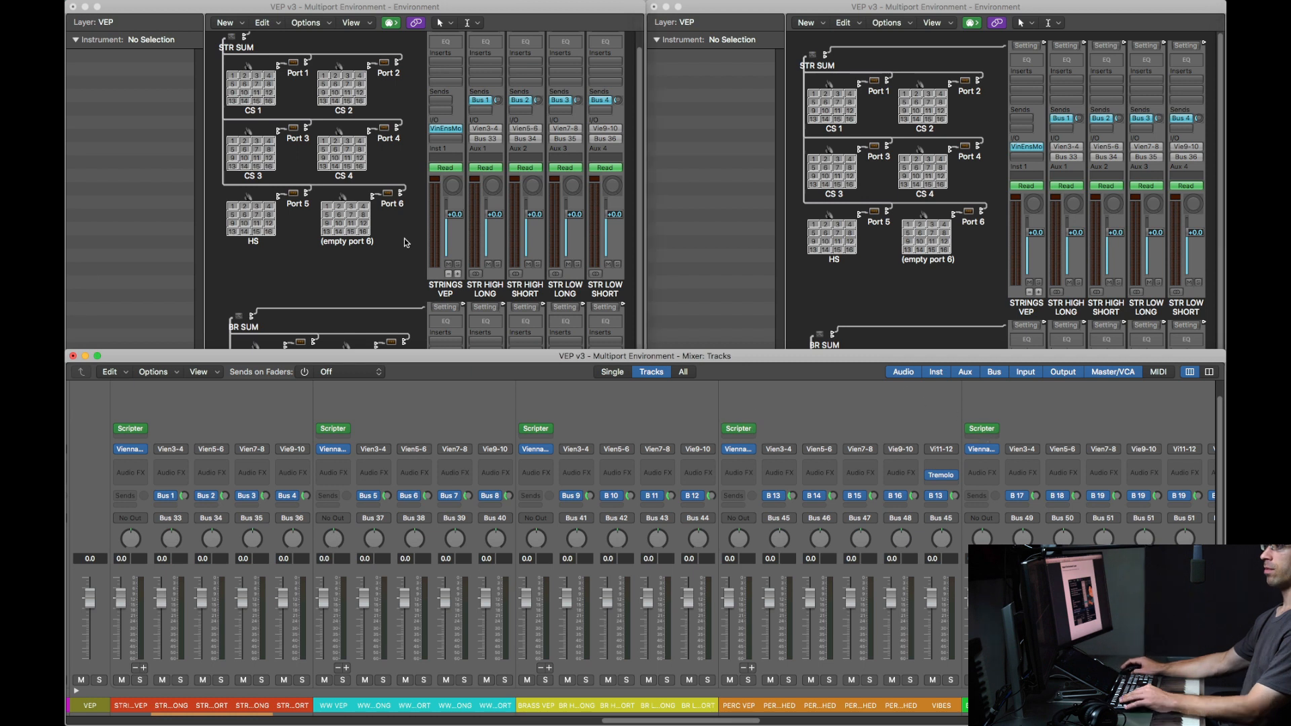
Step: Start an Environment layer import from Downloads/VEPMultiPortTemplates/MultiPort/1.instance.768.tracks.48ports.logicx
click(323, 23)
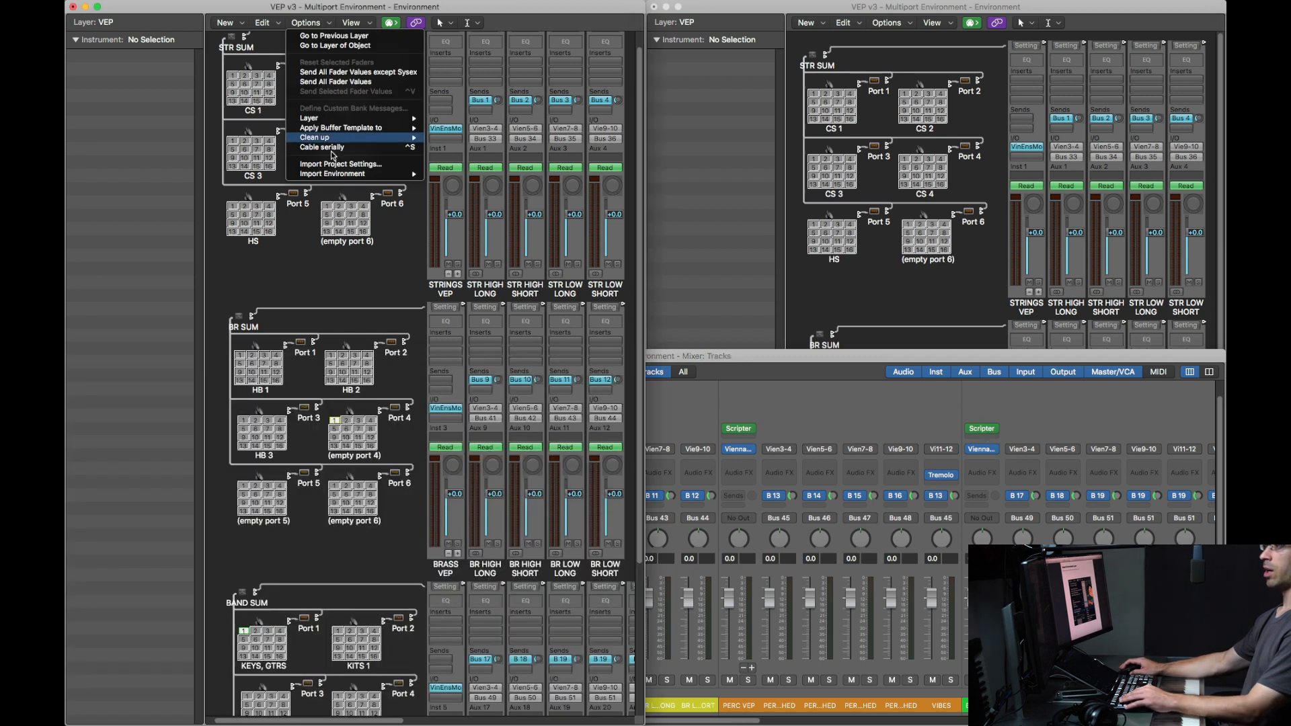
mouse_move(340, 174)
click(435, 178)
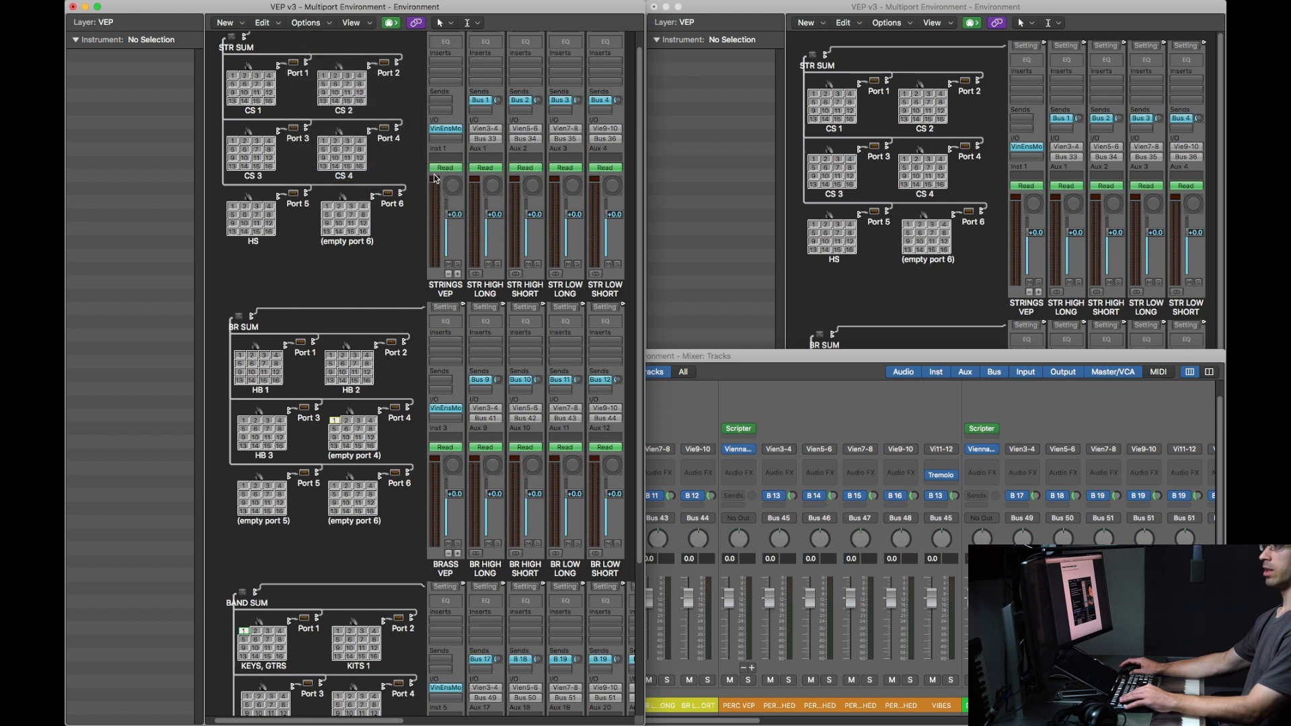
key(alt+super+l)
key(Right)
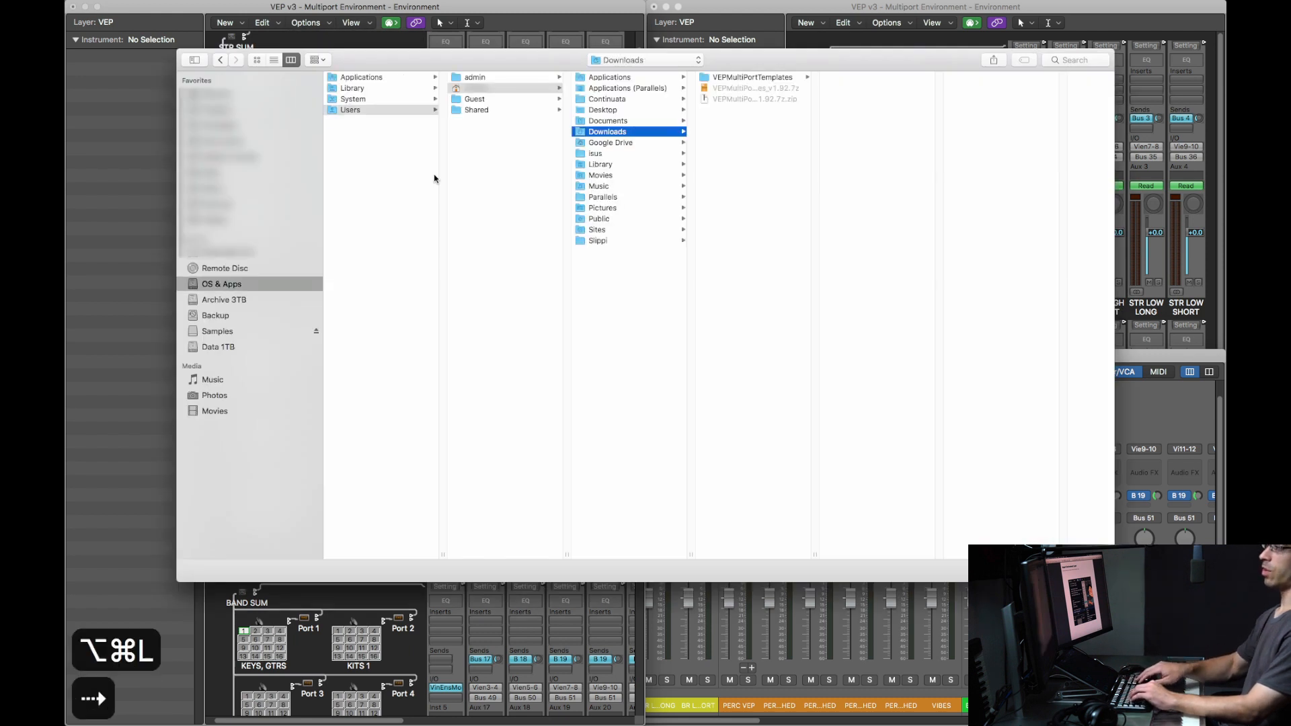
key(Right)
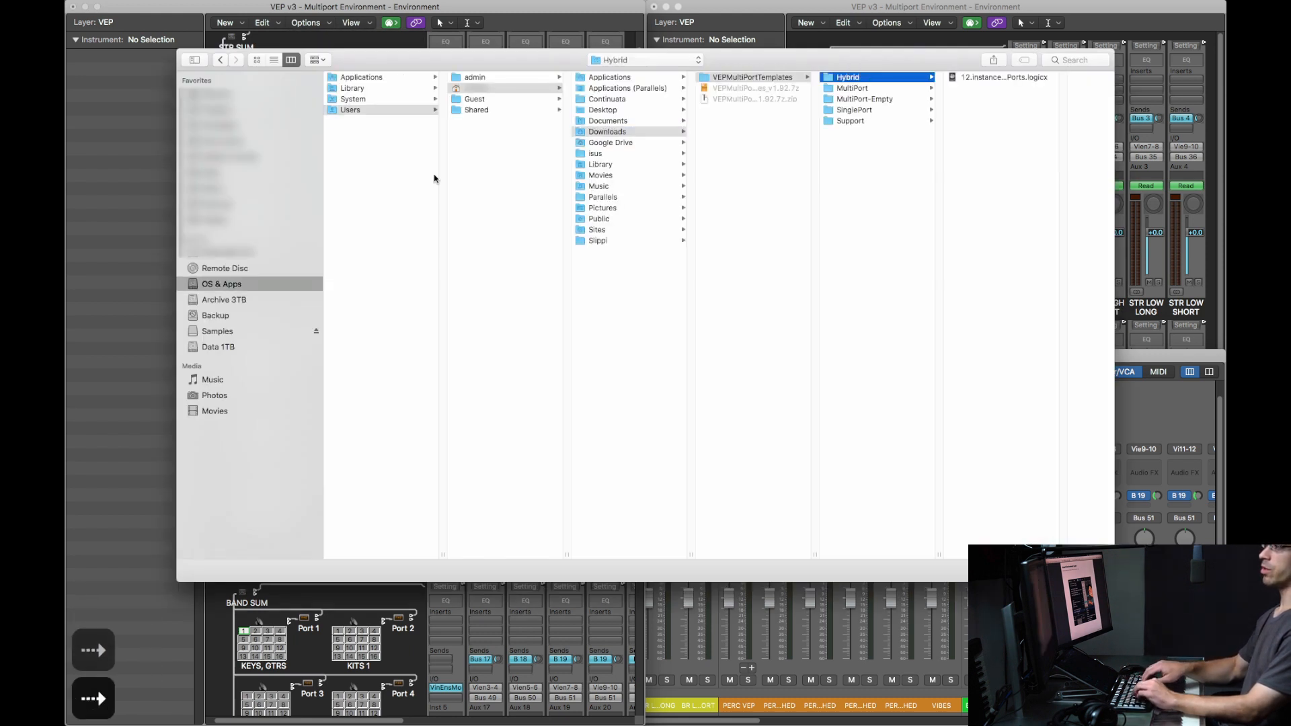
key(Down)
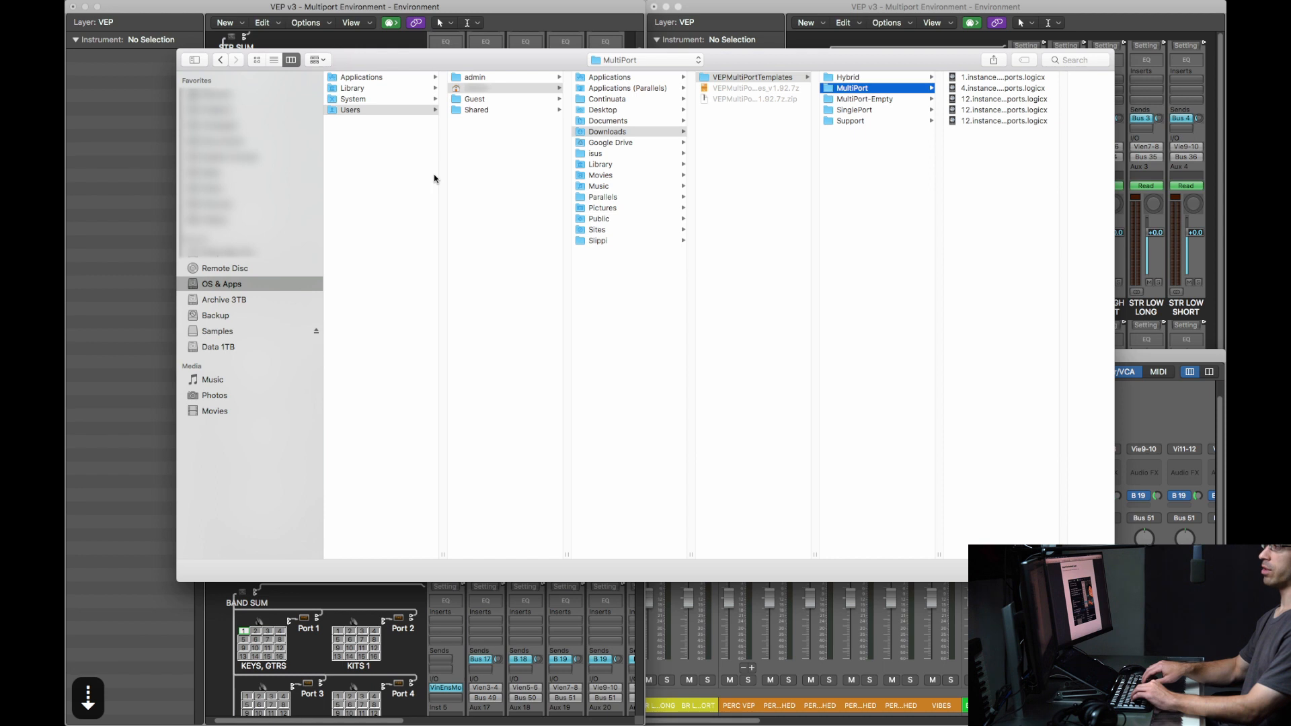
key(Right)
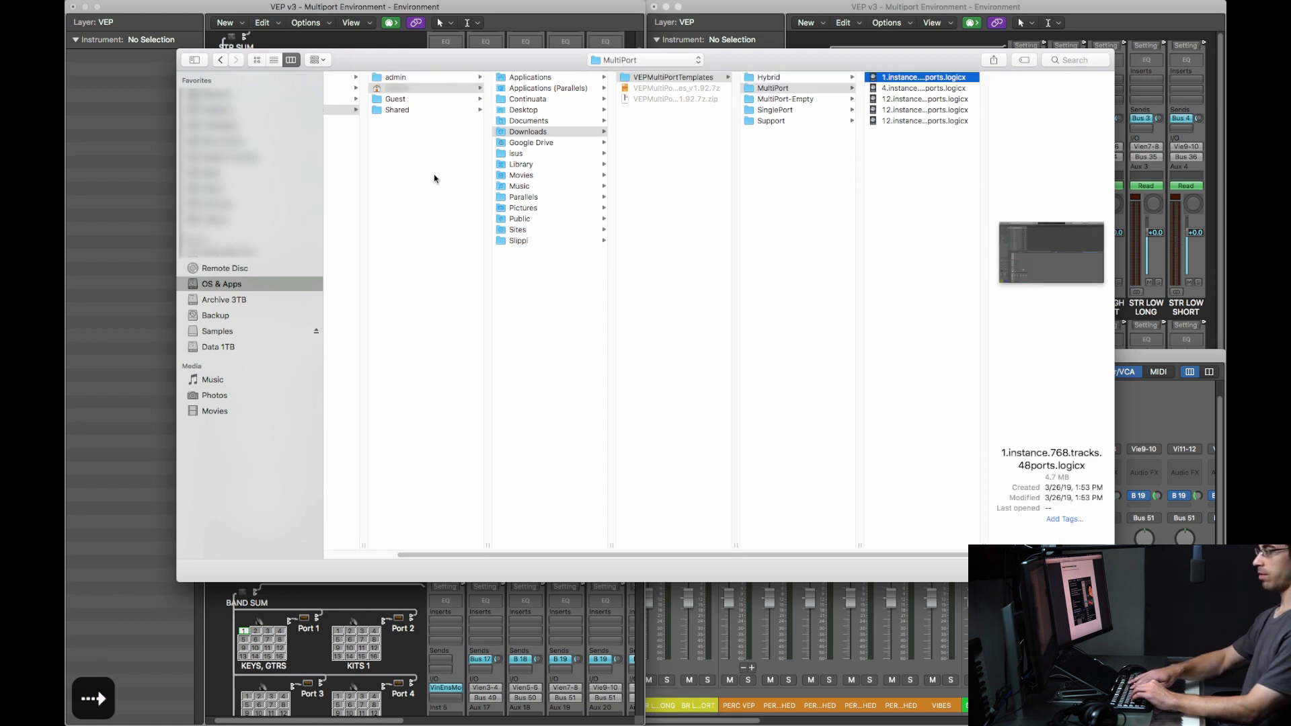
key(super+o)
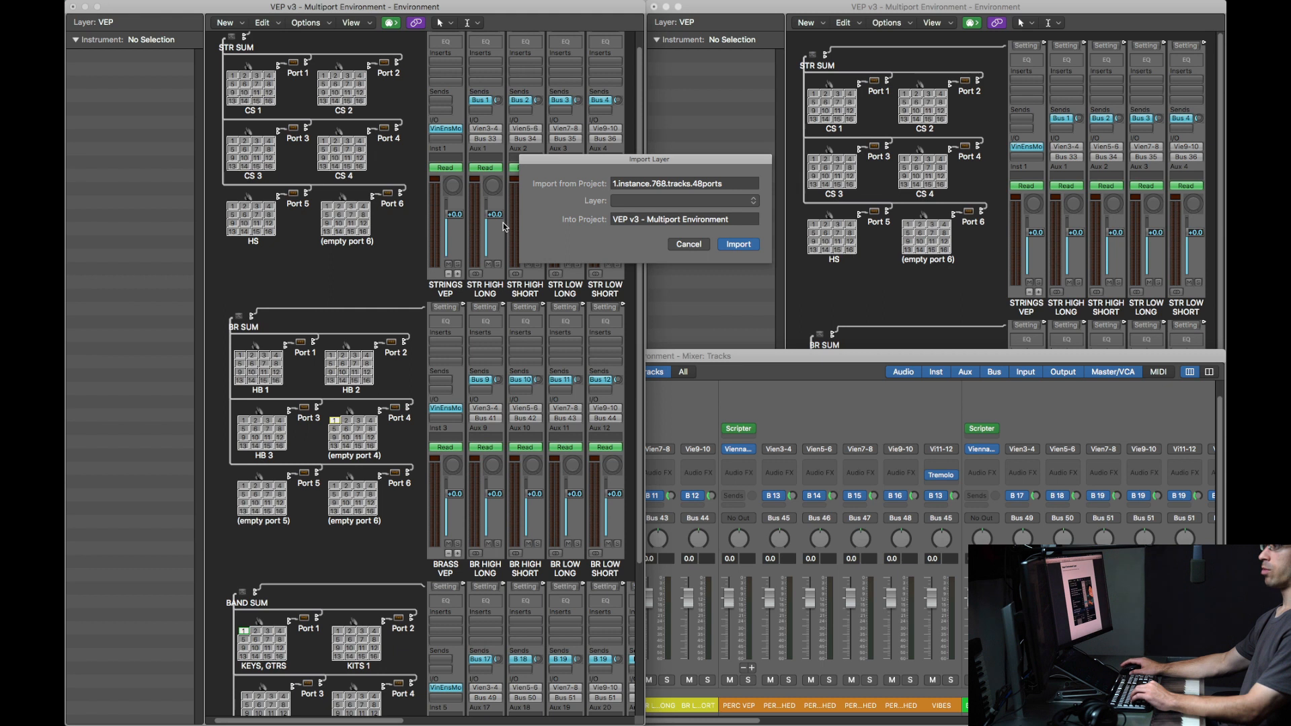
Step: Import the VEP 1 layer from the 1.instance.768.tracks.48ports project into the VEP v3 - Multiport Environment project
click(754, 204)
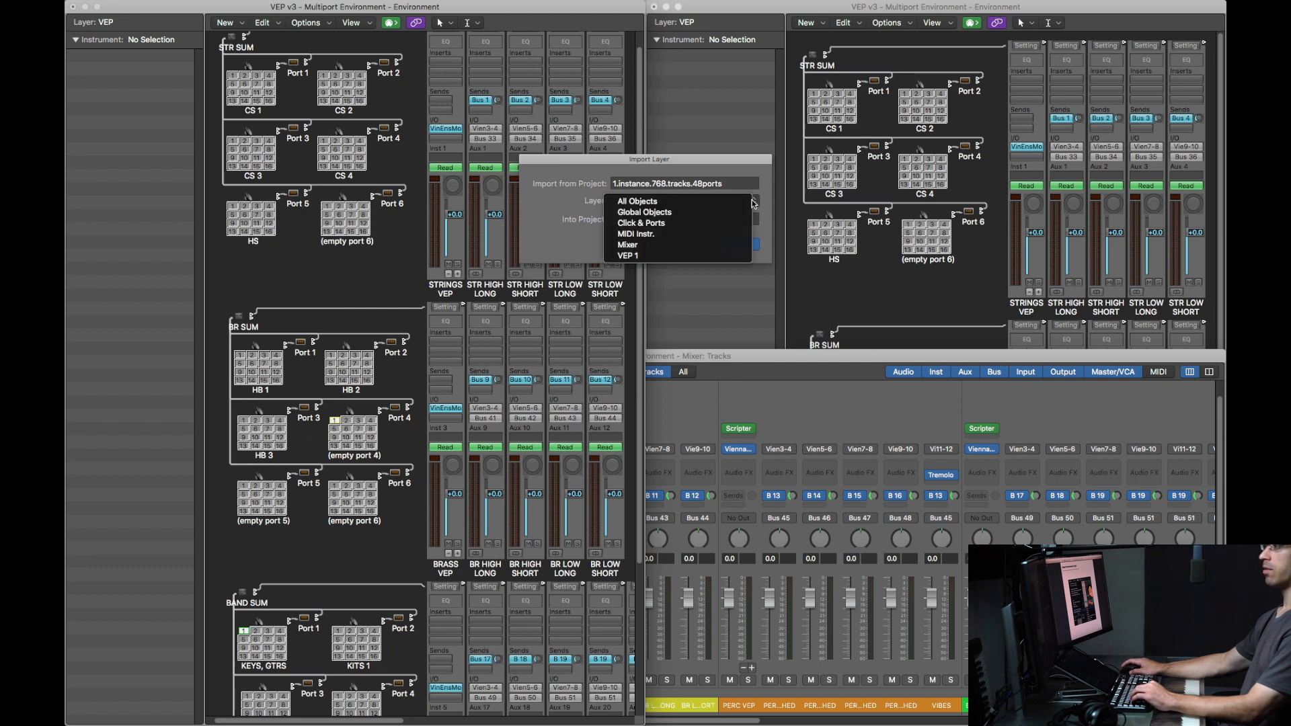
click(626, 256)
click(736, 246)
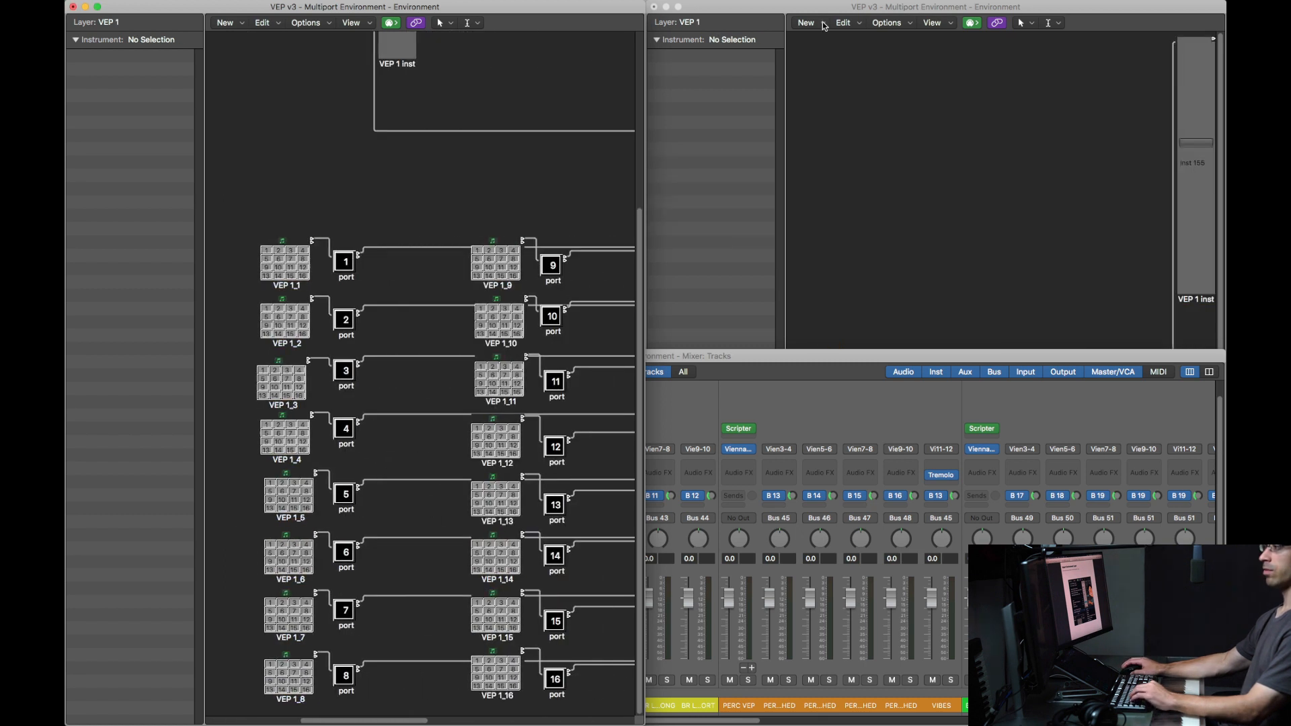
Step: Show the VEP layer in the second Environment window, keeping the imported VEP 1 layer in the first
click(686, 22)
click(708, 31)
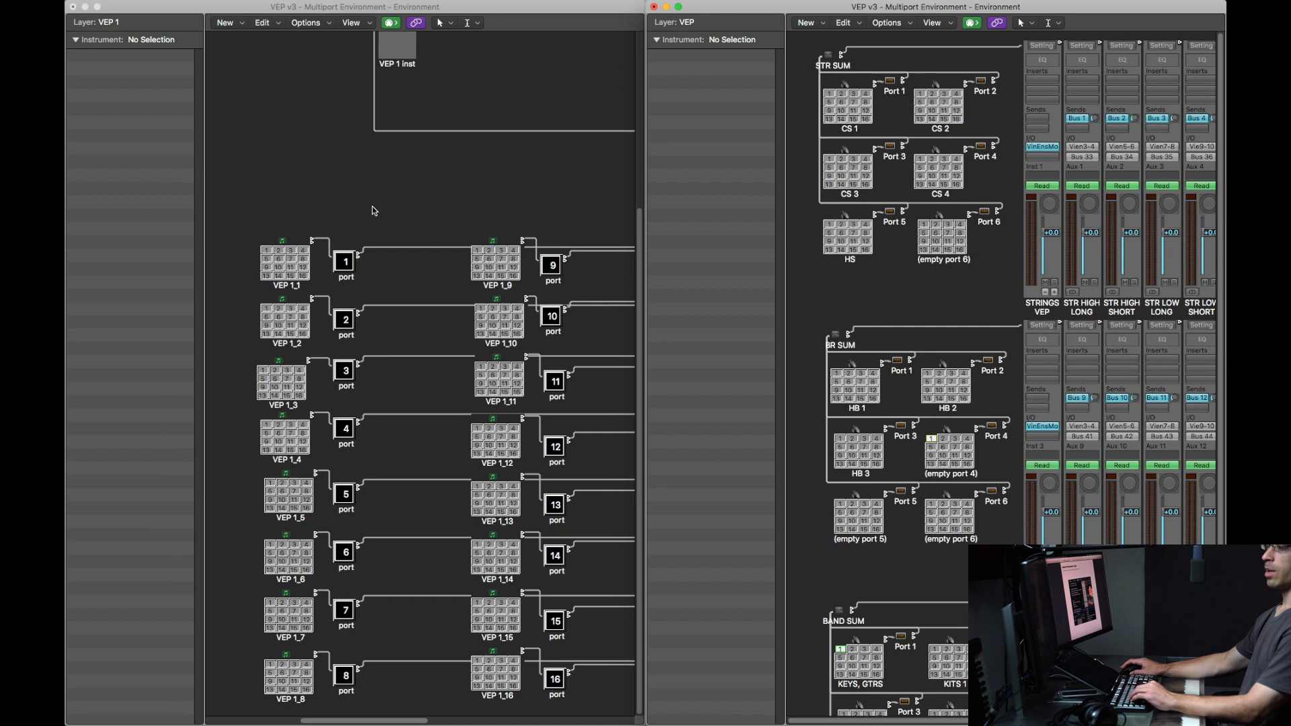
click(363, 214)
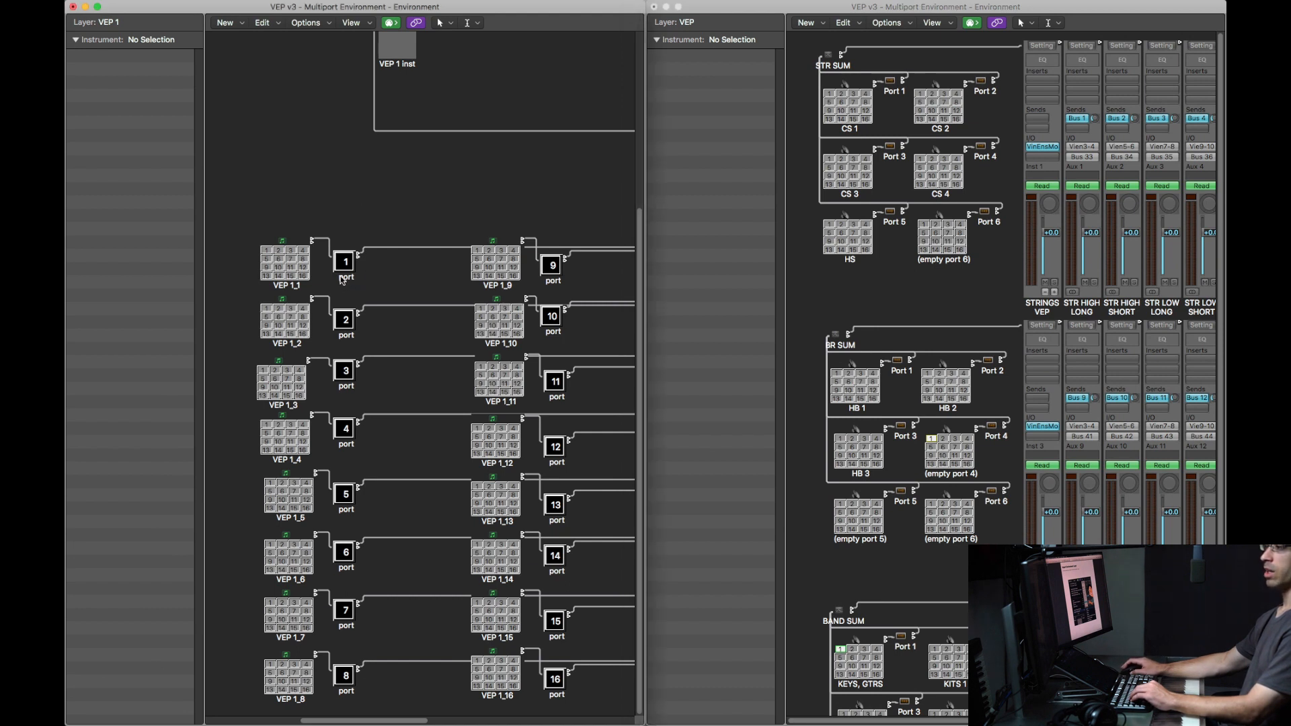
Step: Delete the cables running into and out of the port 1 macro beside VEP 1_1
click(378, 248)
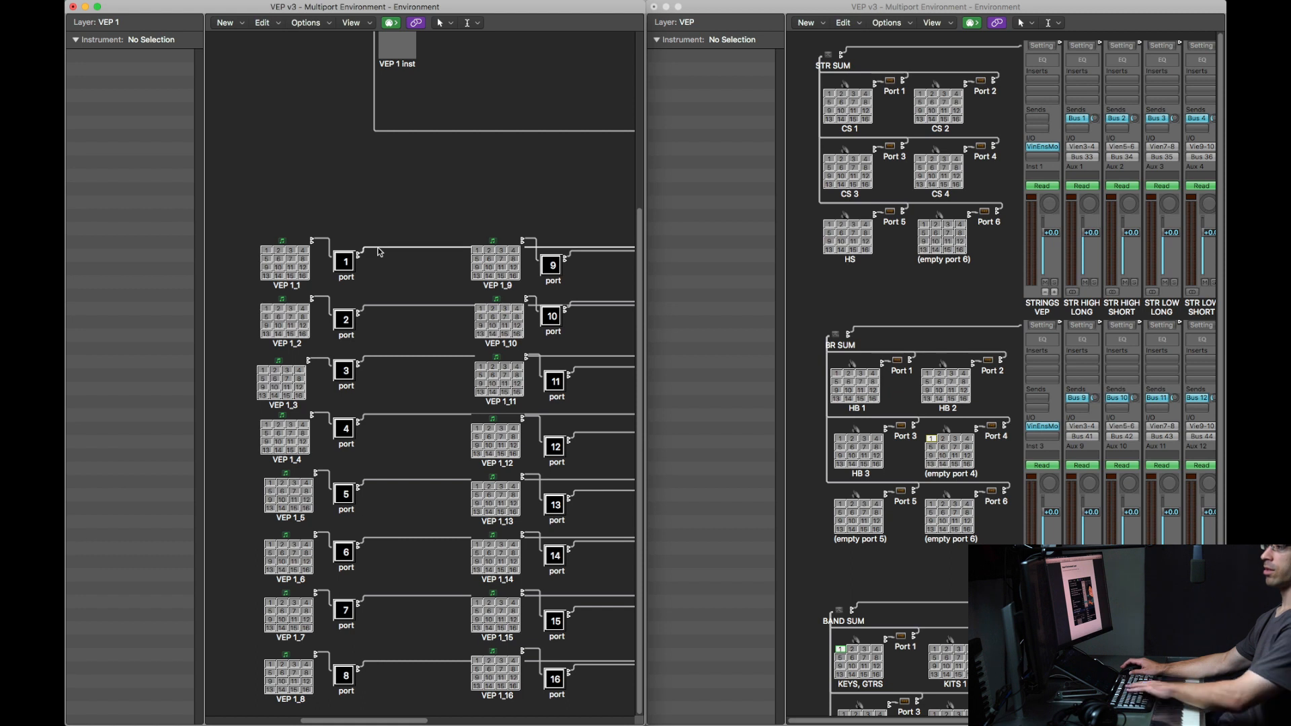
key(Delete)
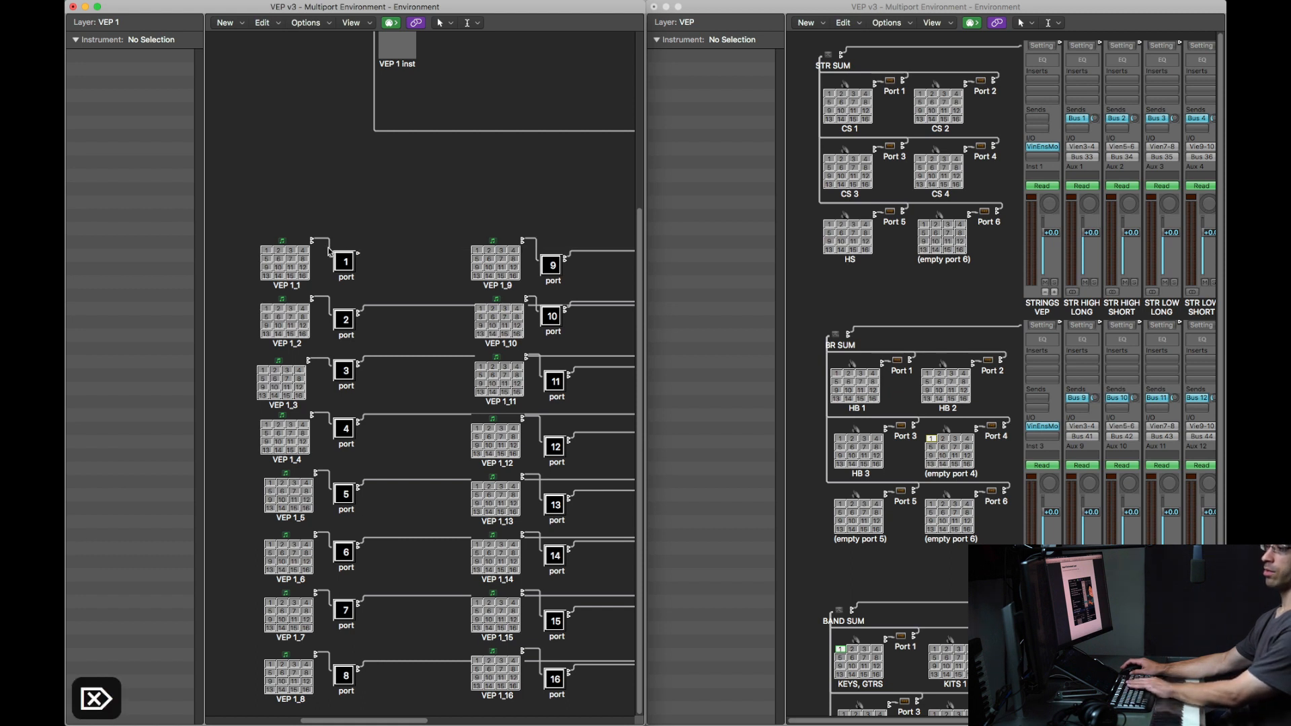
key(Delete)
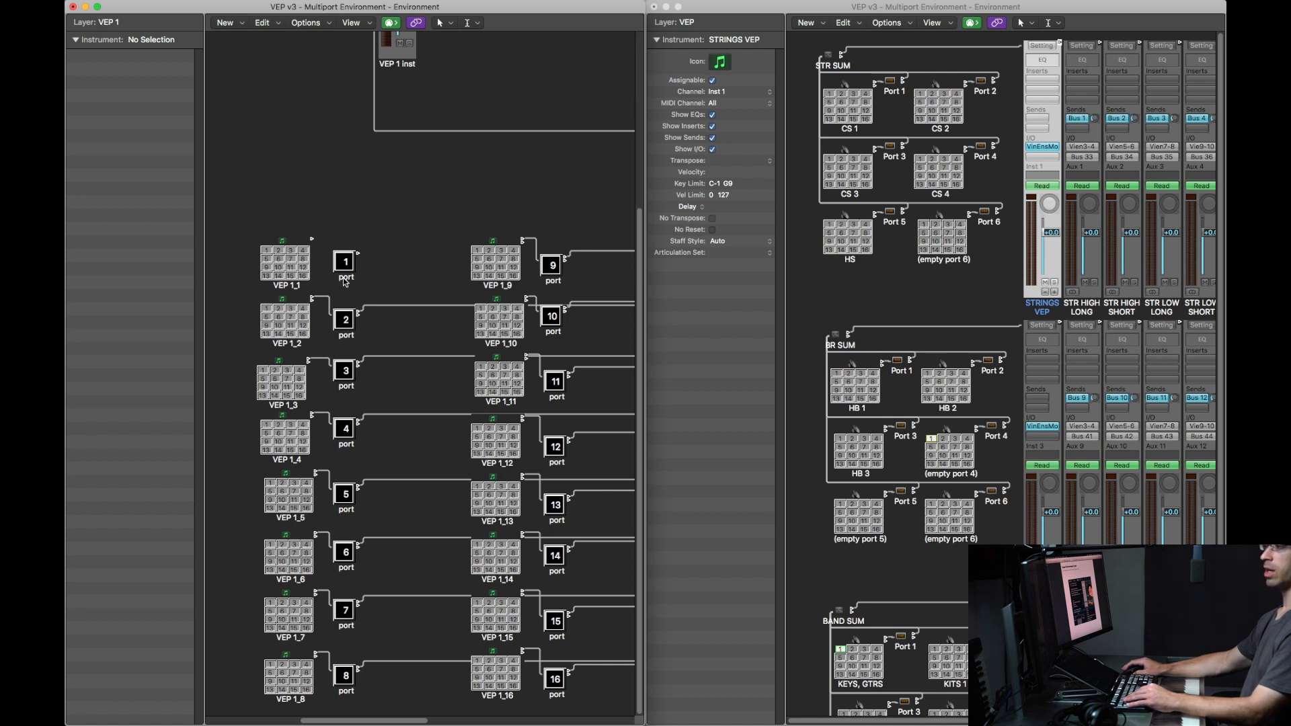
Step: Duplicate the port 1 macro into the empty space above VEP 1_1 and set the copy's port number to 5
drag(345, 281, 263, 122)
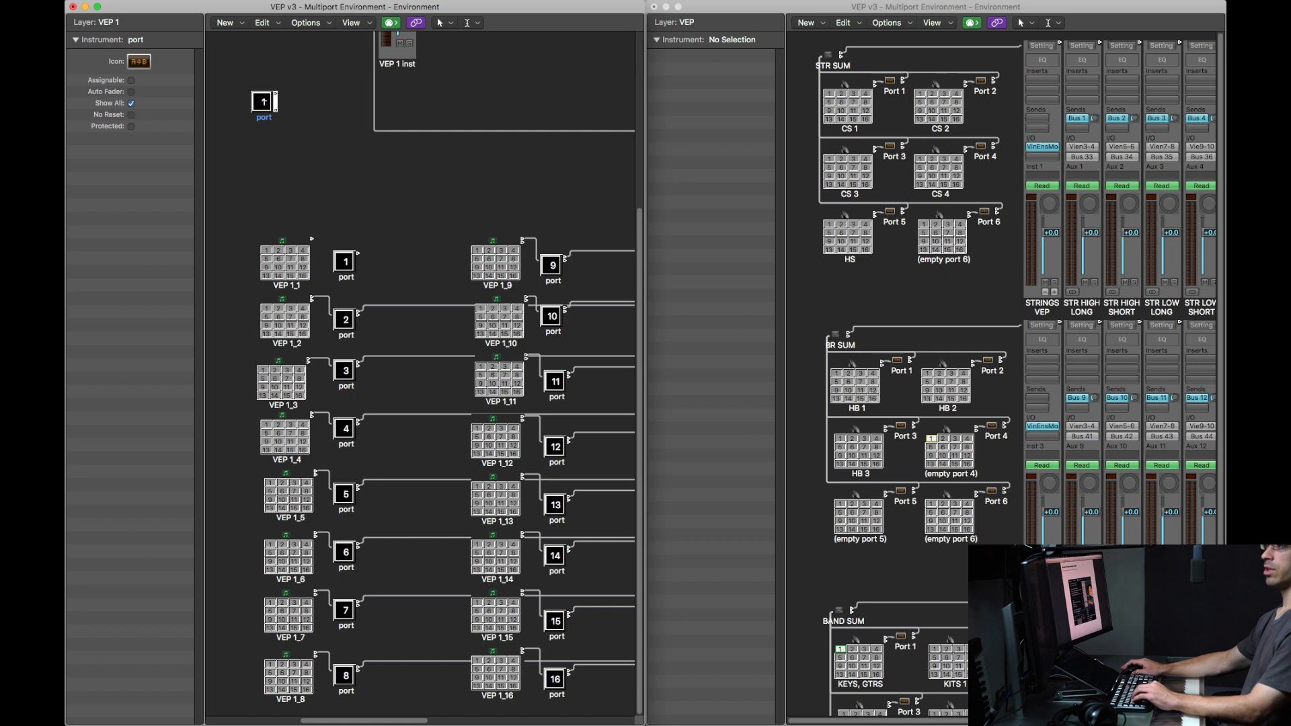
double_click(263, 102)
text(5)
key(Return)
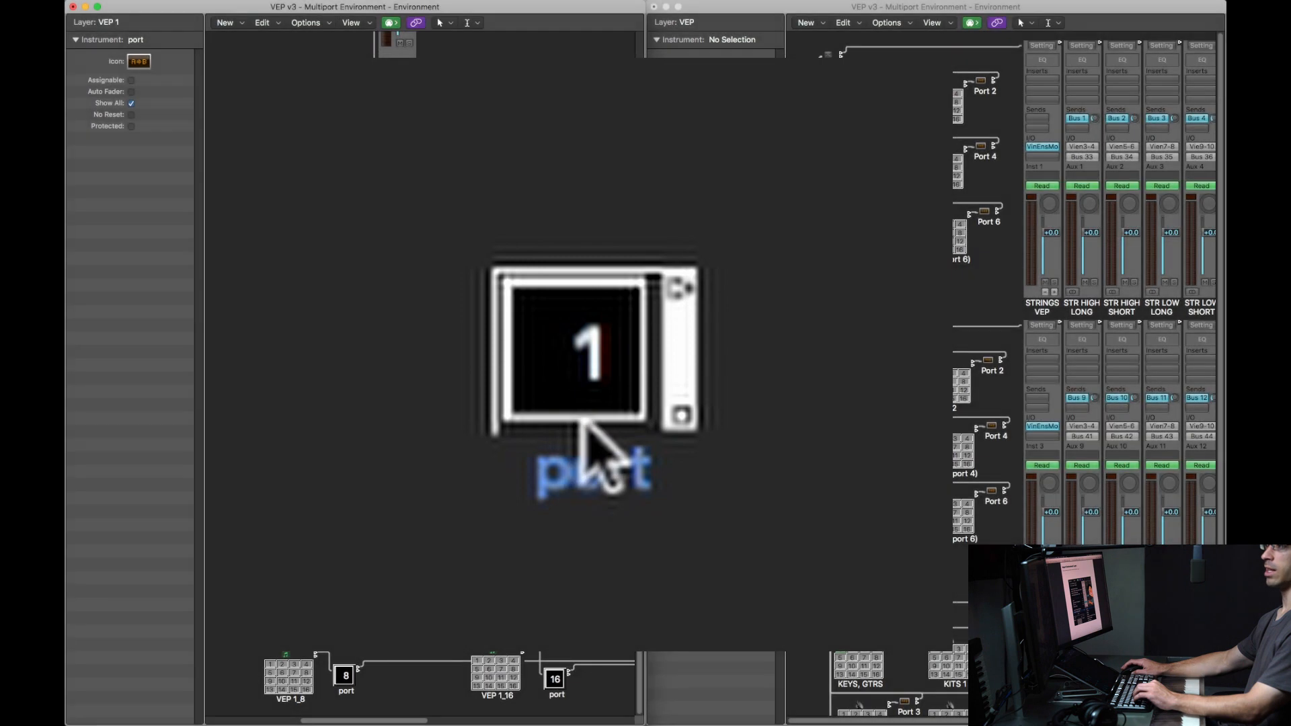
Step: Unpack the copied port macro, pack its objects into a new macro, and shrink the macro to a small box
double_click(262, 108)
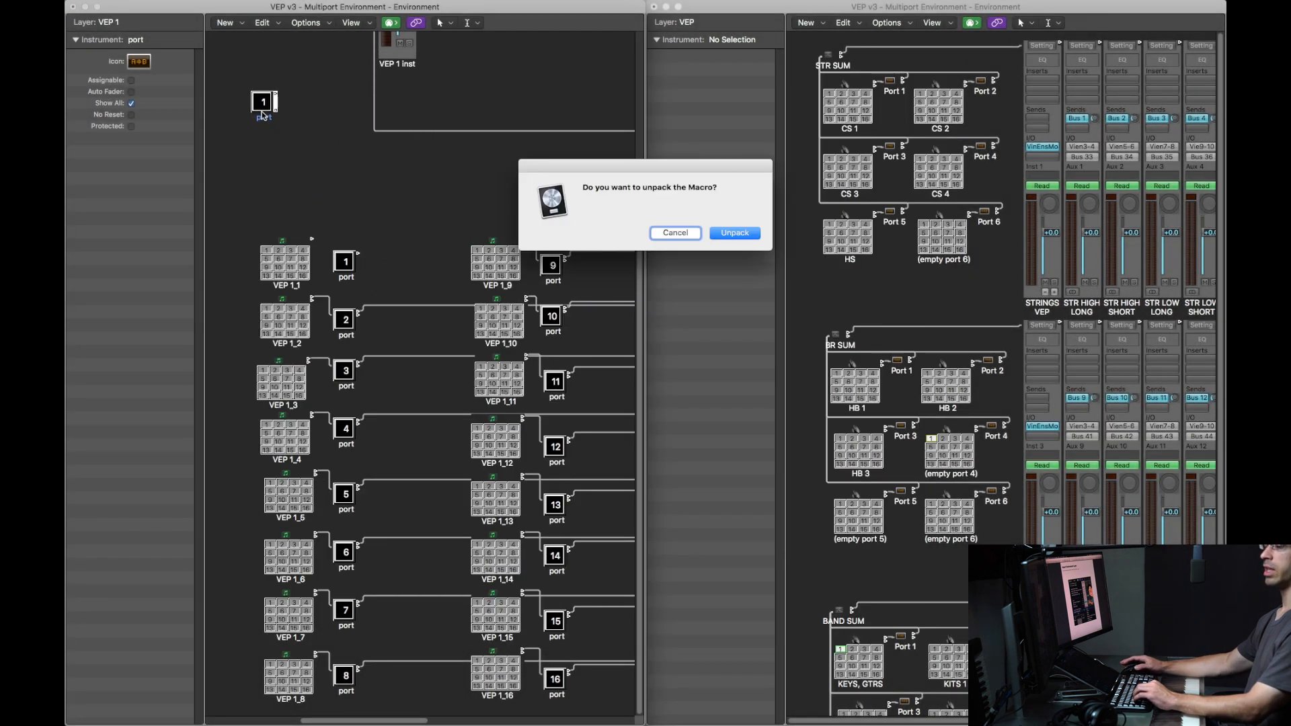
key(Return)
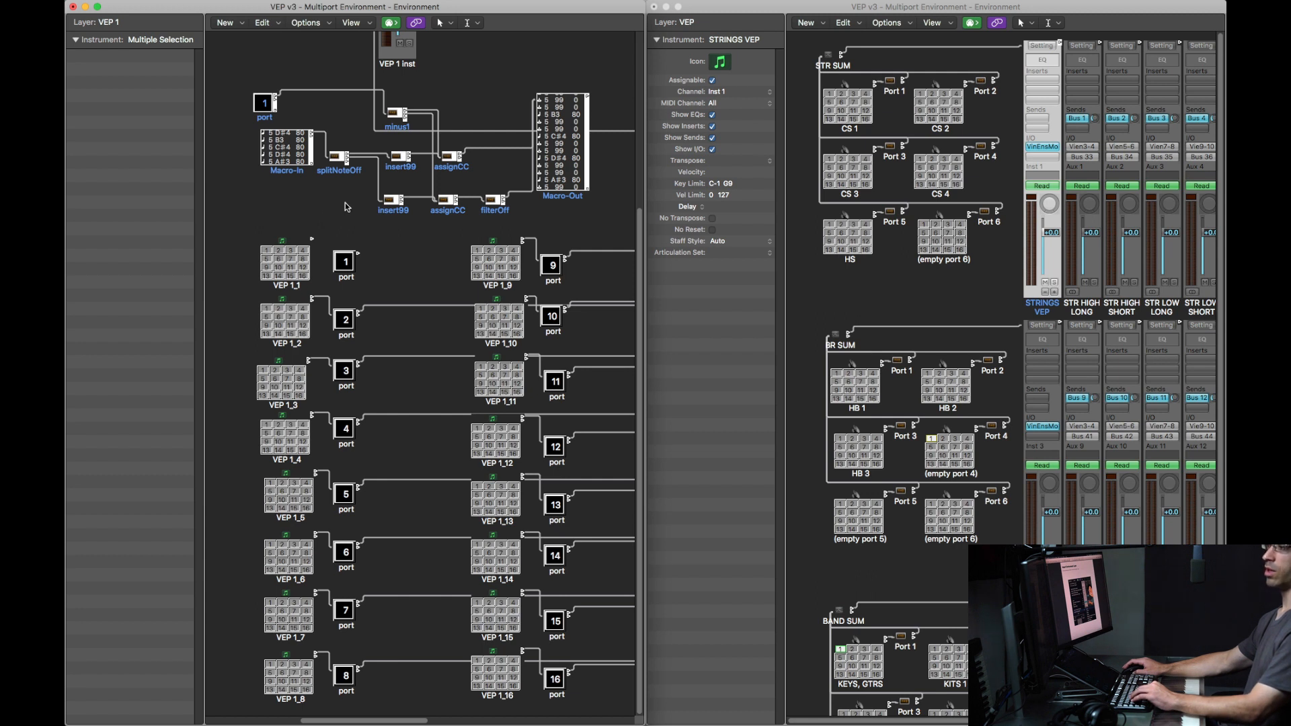
click(240, 25)
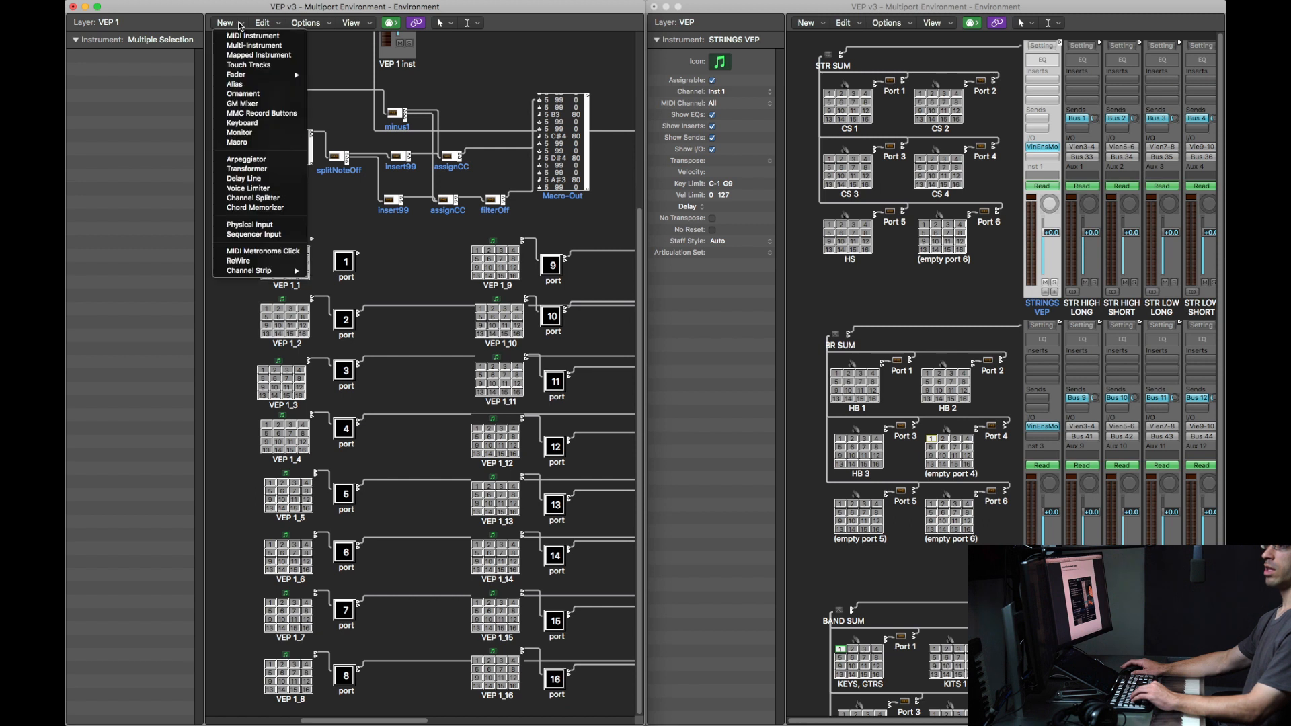
click(237, 143)
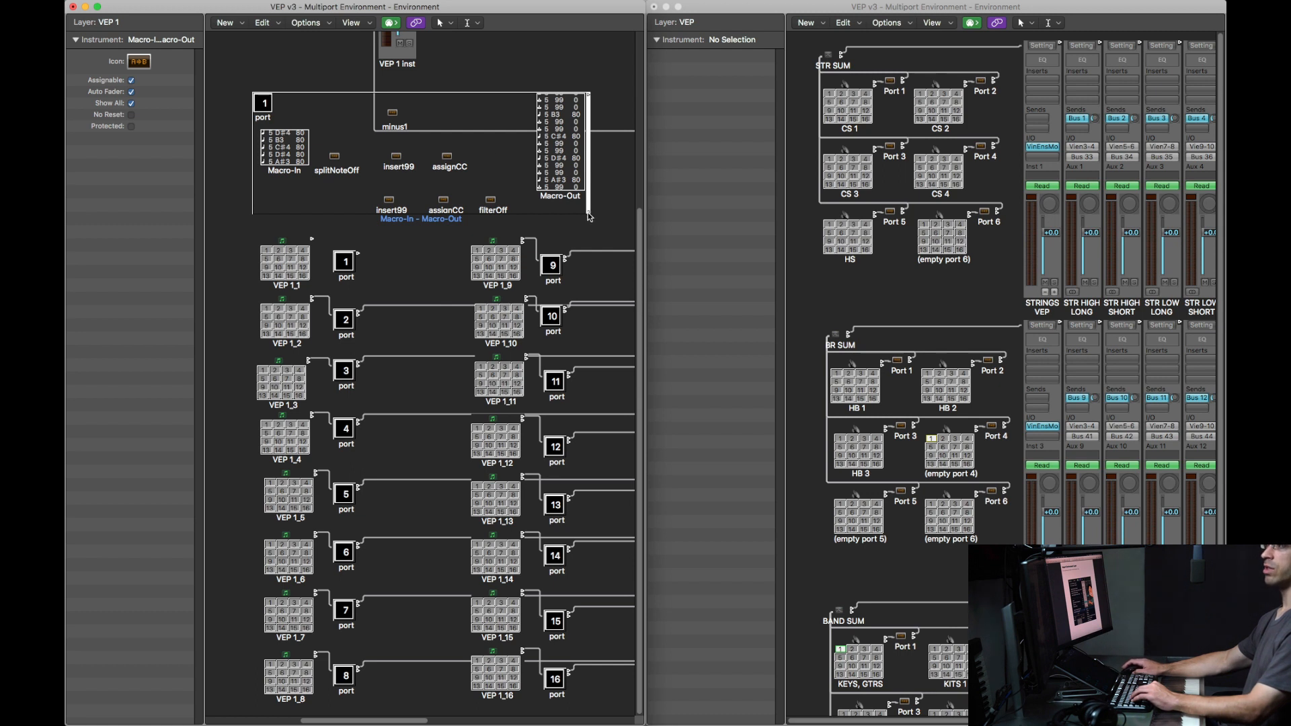
drag(590, 217, 276, 112)
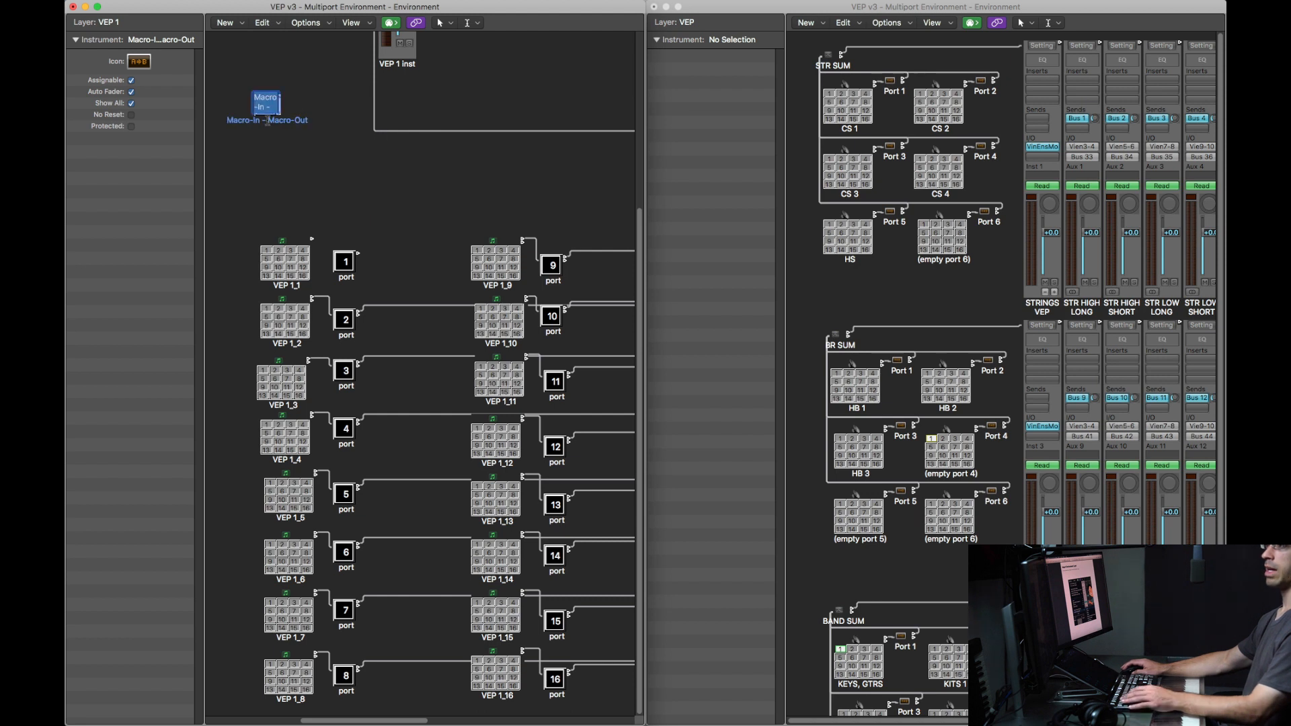
Step: Rename the repacked macro as Port, and delete this copy from the VEP 1 layer
double_click(268, 120)
text(Port)
key(Return)
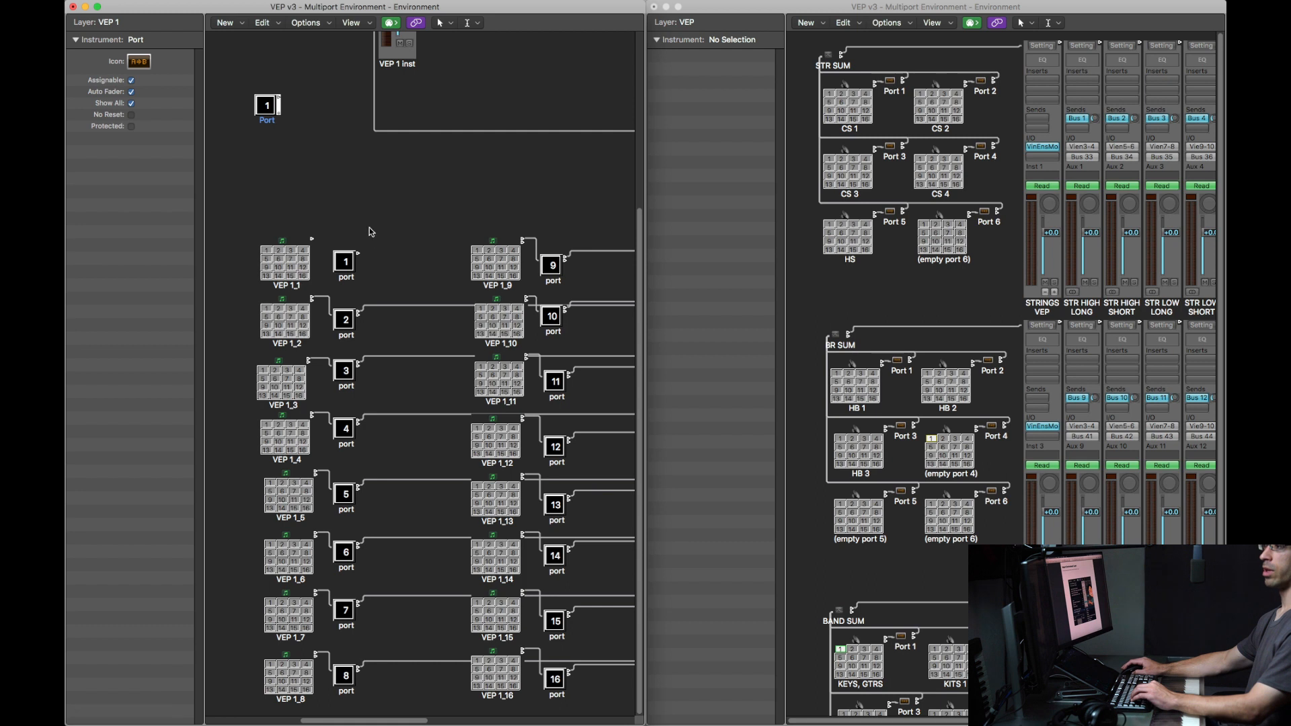
key(Delete)
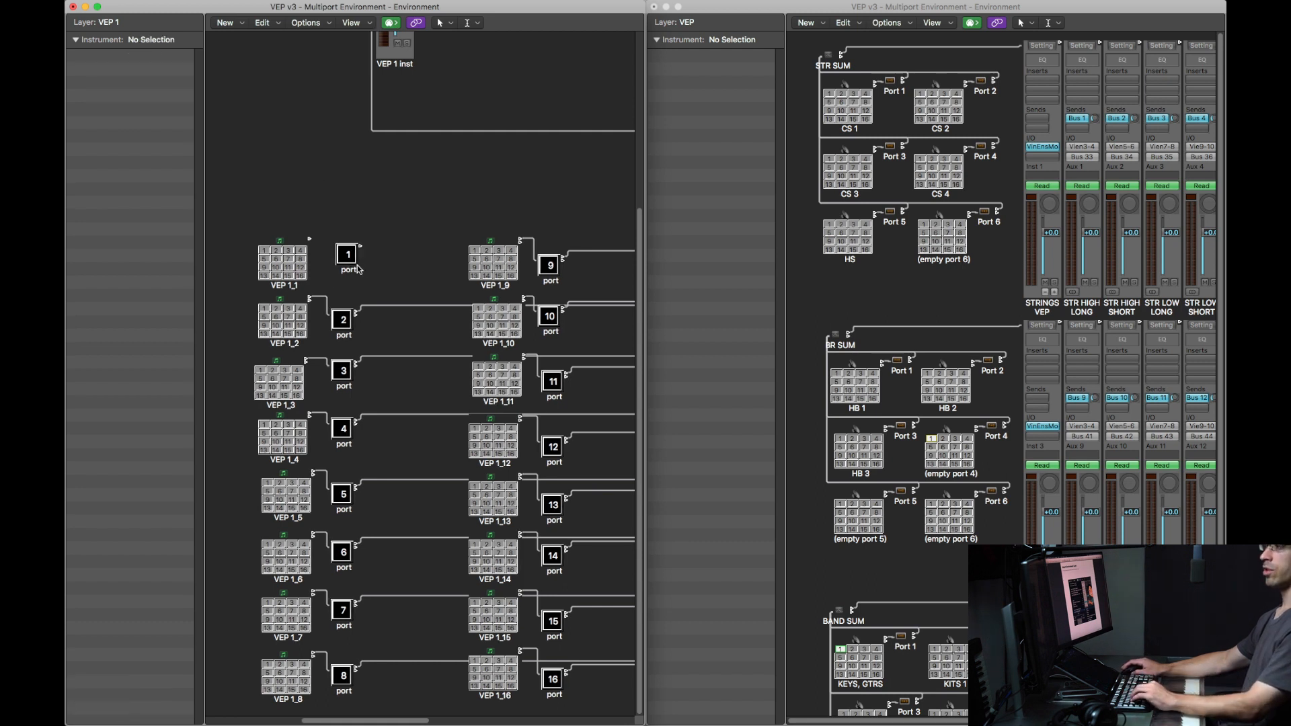
Step: Move the port 1 macro into the VEP layer below HS, and delete the VEP 1 layer with its remaining objects
drag(349, 272, 835, 303)
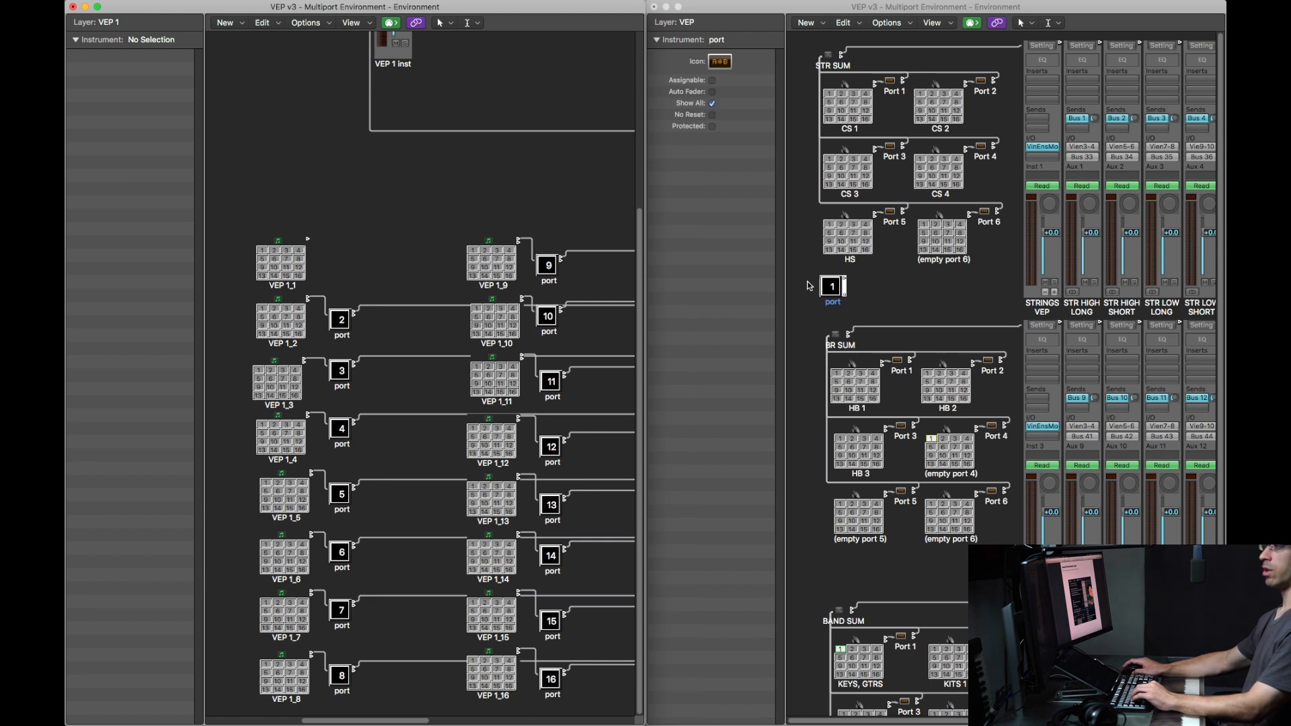
click(107, 22)
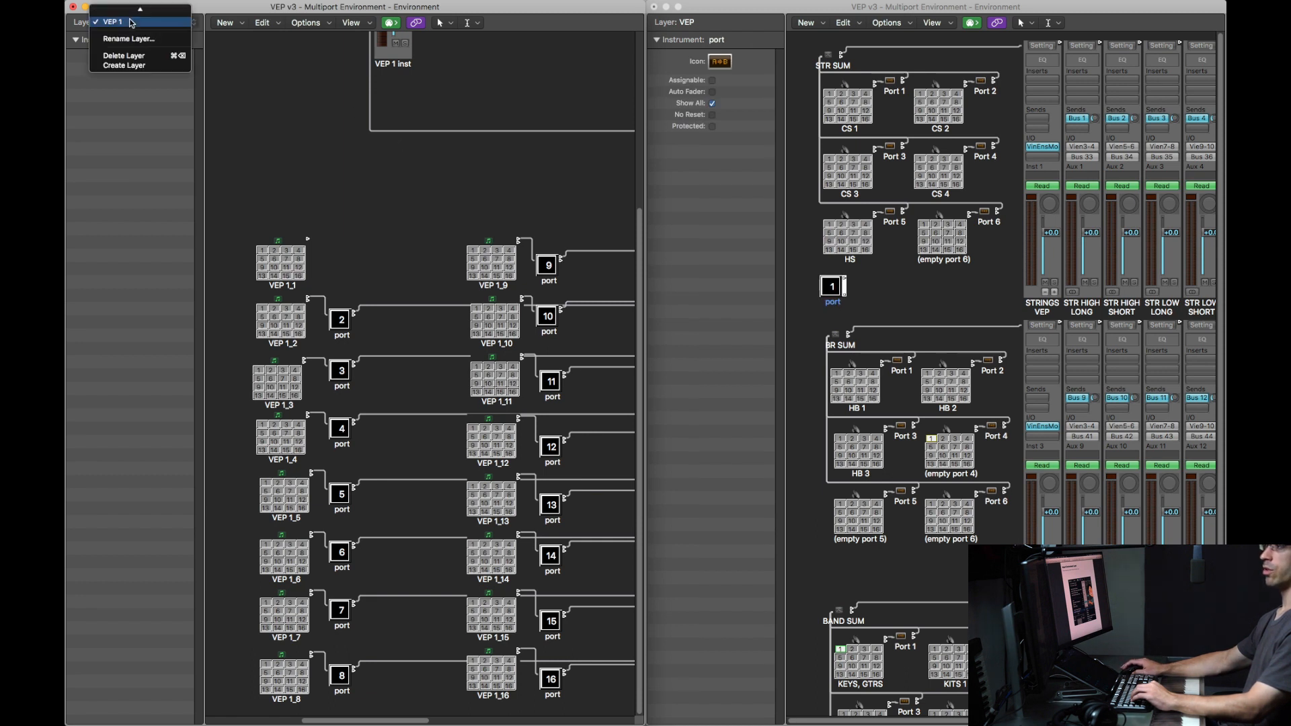
click(130, 58)
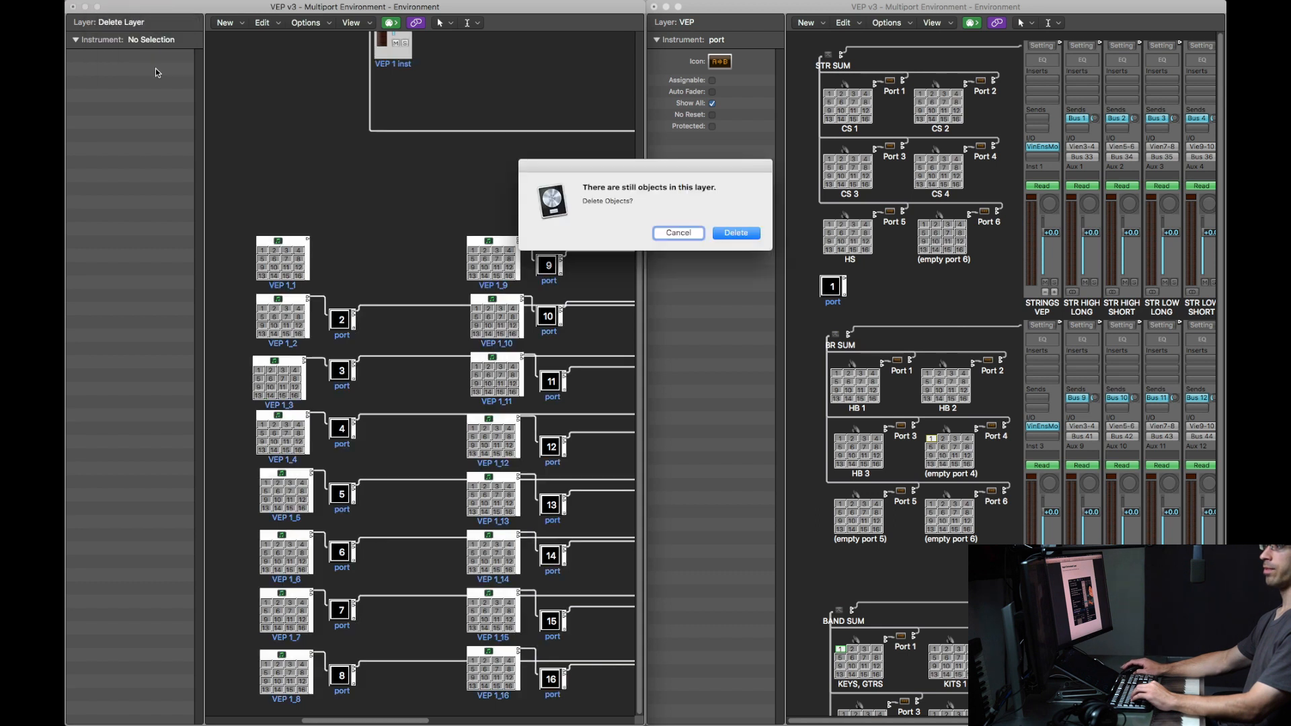
key(Return)
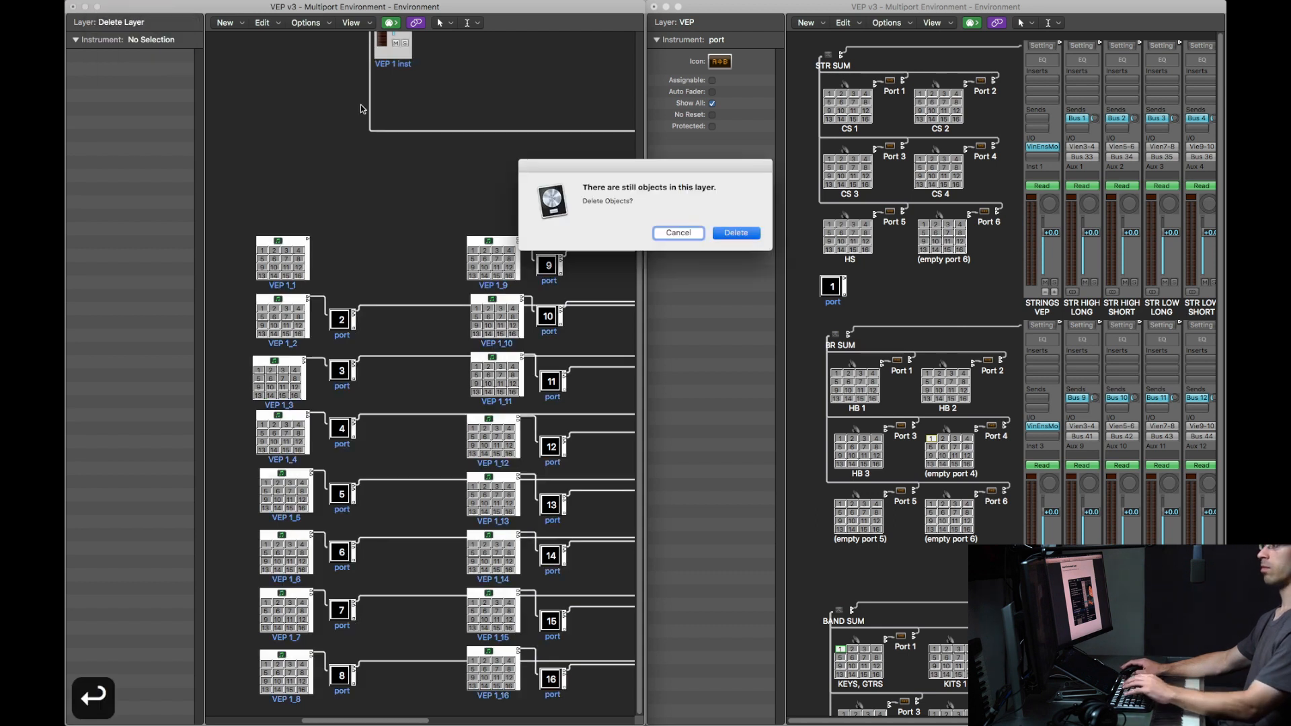
click(73, 7)
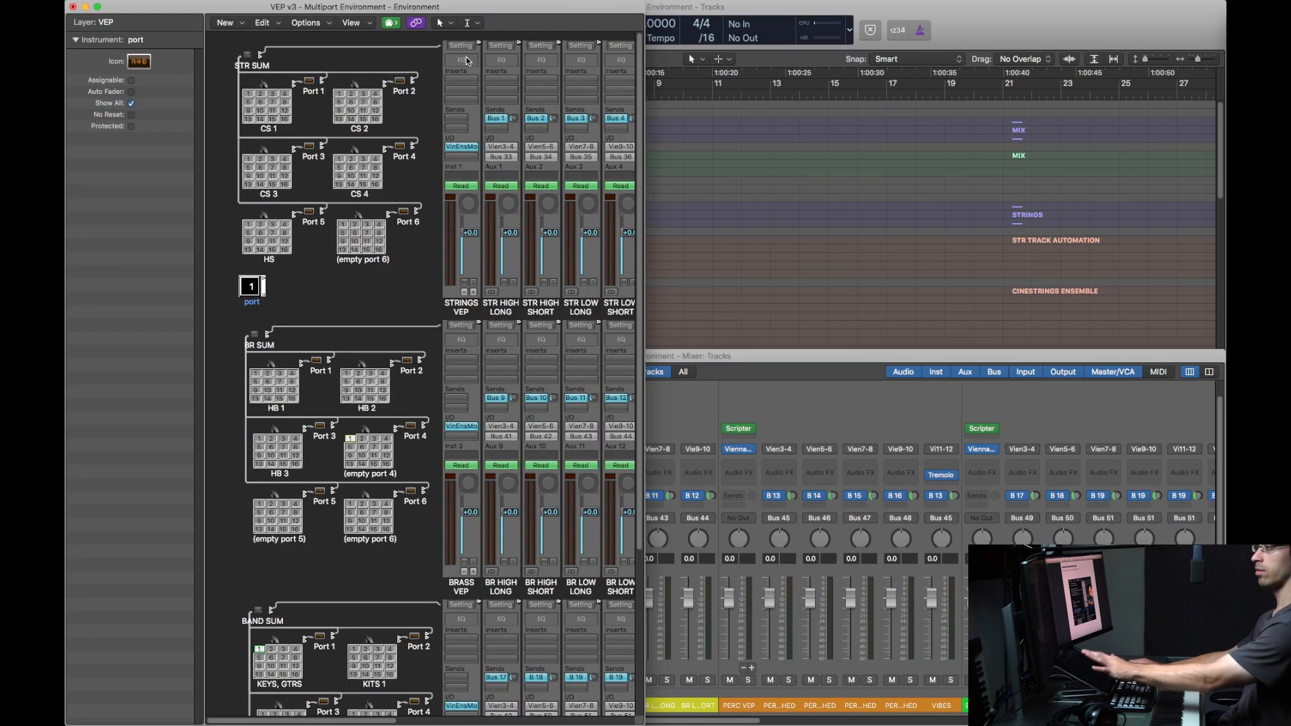
Step: Delete the cables and the old Port 1 to Port 6 transformers in the STR SUM group
key(2)
click(288, 294)
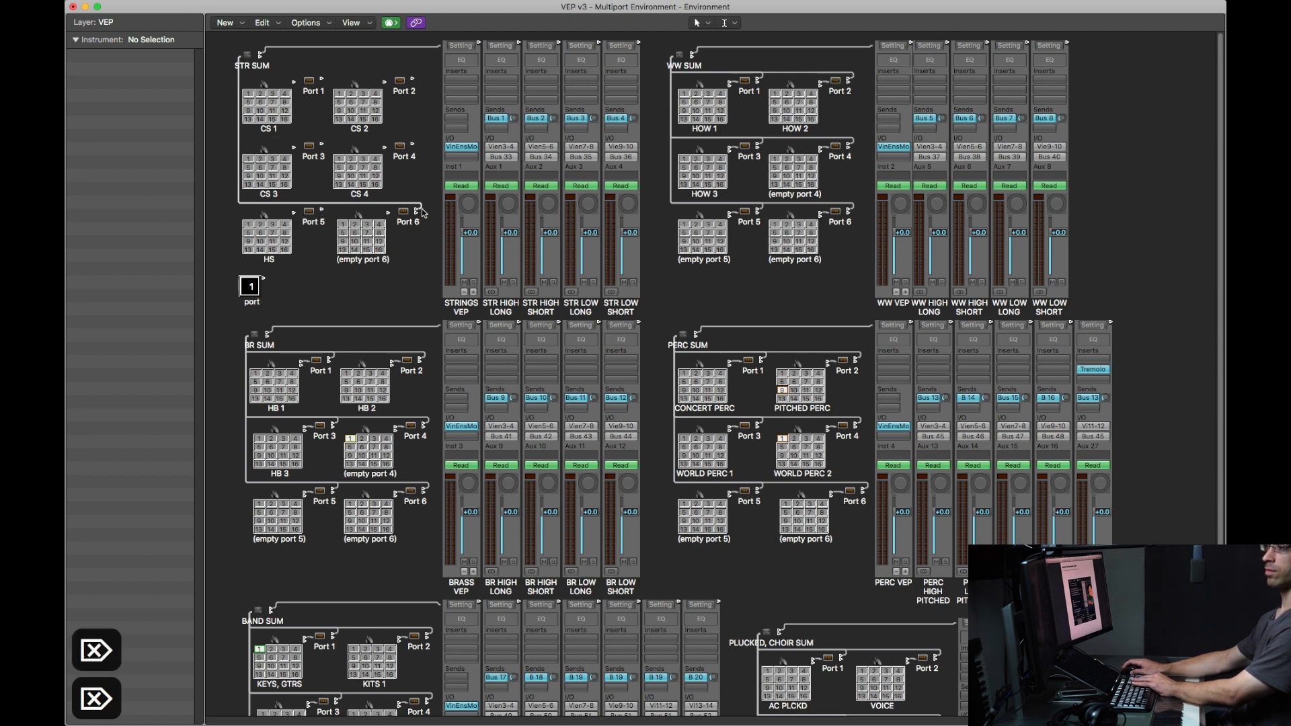
click(311, 79)
drag(306, 69, 323, 241)
key(Delete)
drag(408, 61, 407, 270)
key(Delete)
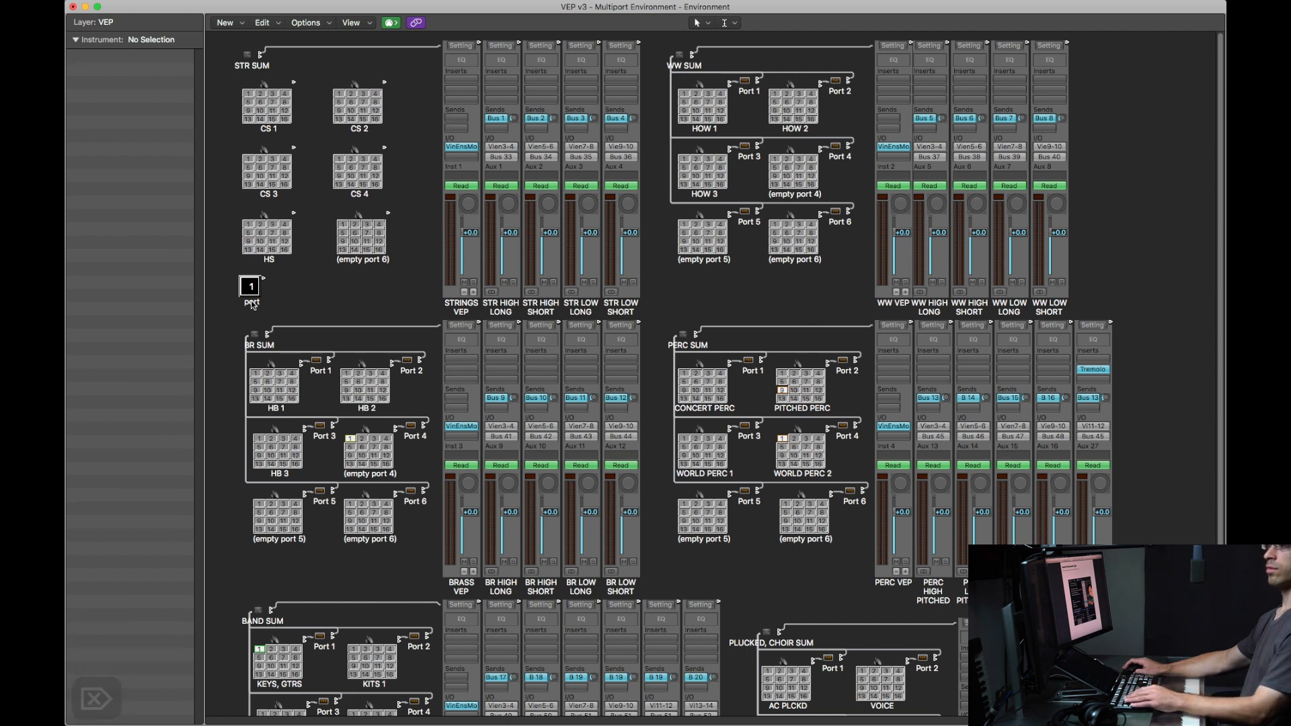
Step: Copy the port macro beside each of the six STR SUM multi-instruments and number the copies 1 to 6
drag(252, 304, 315, 170)
drag(253, 304, 417, 238)
drag(407, 91, 408, 88)
drag(313, 156, 313, 152)
drag(411, 156, 412, 151)
drag(314, 222, 313, 216)
drag(415, 226, 415, 219)
Step: Cable CS 1 to CS 4, HS and empty port 6 through their port macros into STR SUM
drag(293, 83, 314, 88)
drag(329, 80, 245, 60)
drag(385, 83, 246, 59)
drag(294, 148, 246, 59)
drag(384, 148, 410, 153)
drag(424, 145, 246, 59)
drag(294, 214, 313, 218)
drag(326, 210, 246, 60)
drag(388, 213, 412, 221)
drag(427, 213, 246, 59)
Step: Adjust the port 3, 5 and 6 macros in the STR SUM group, and delete the spare port 1 macro below HS
drag(314, 154, 316, 154)
drag(313, 219, 321, 219)
drag(415, 221, 415, 217)
click(294, 303)
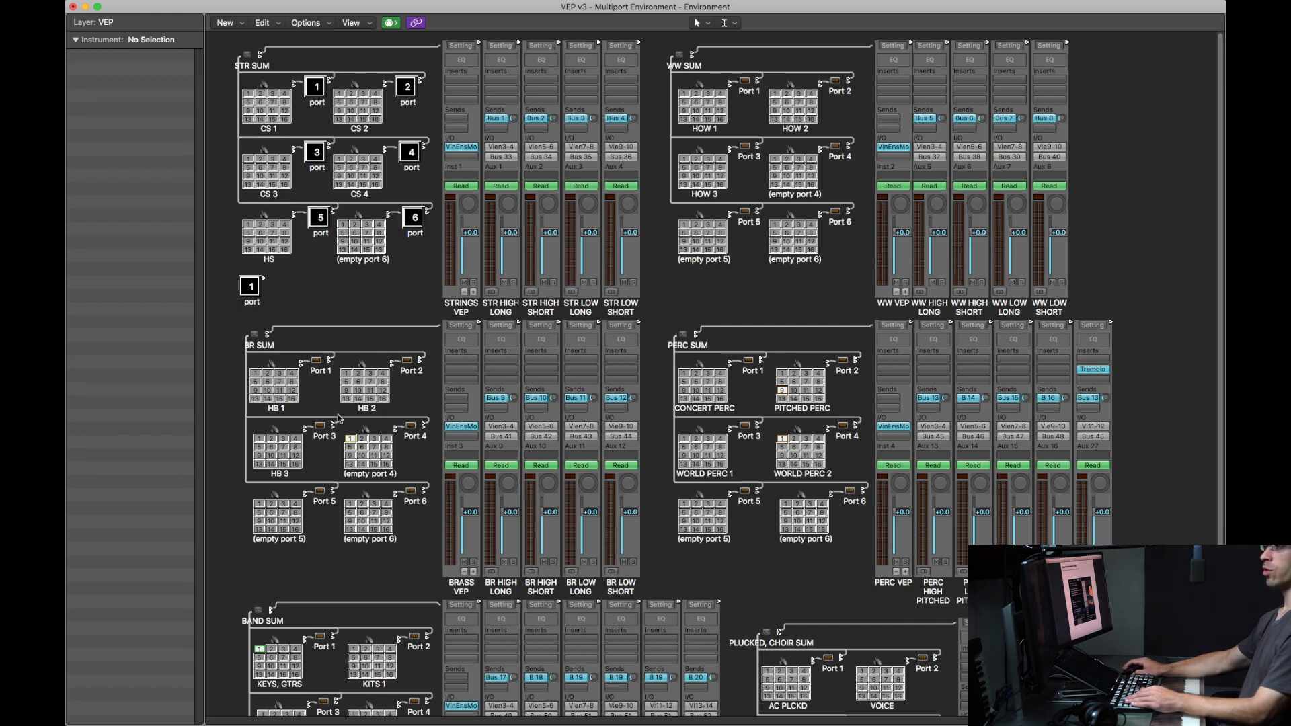
click(253, 304)
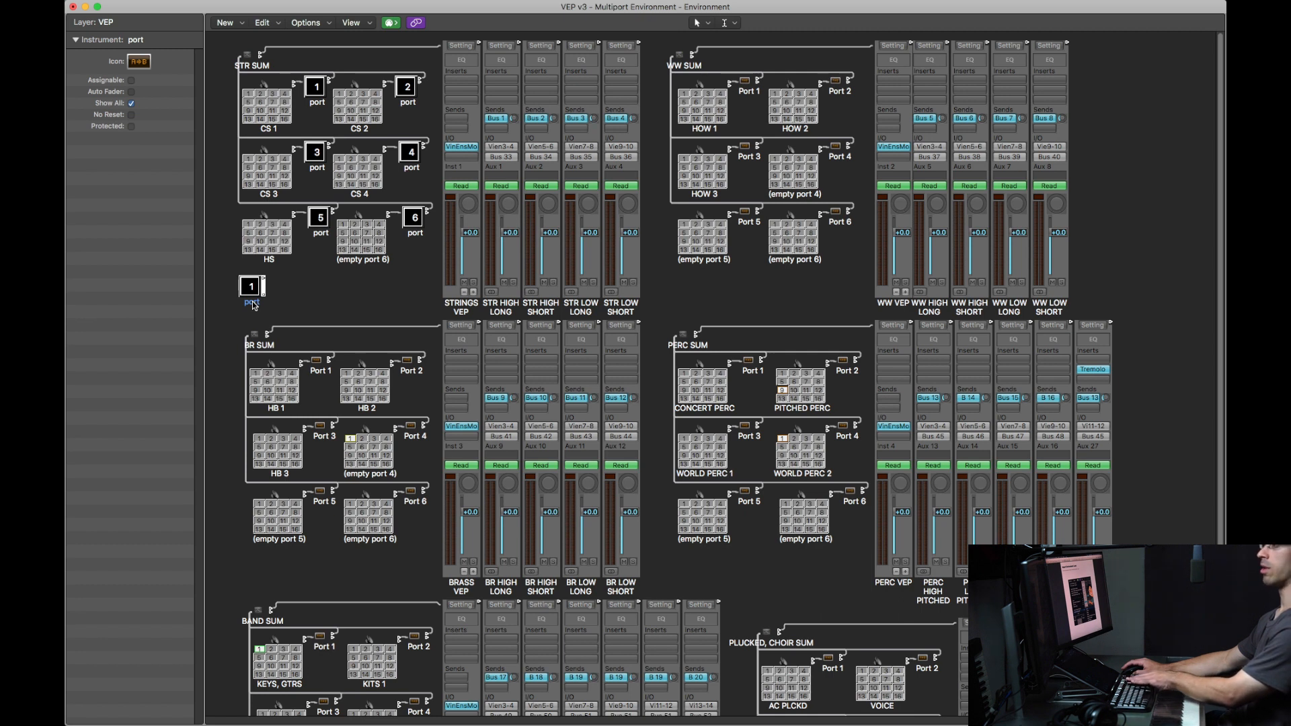
key(Delete)
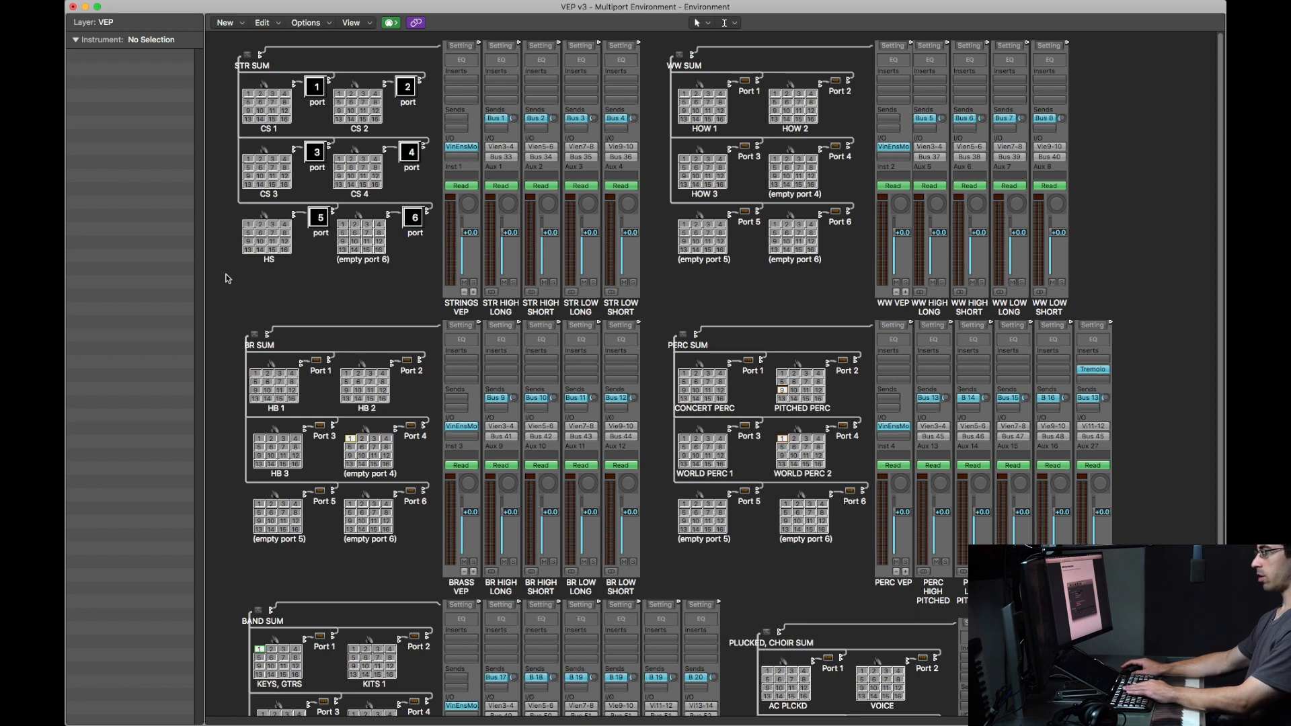
Step: Check the project's MIDI recording settings, including MIDI data reduction, and review the Process Buffer Range and Multithreading choices in the audio device preferences
key(alt+p)
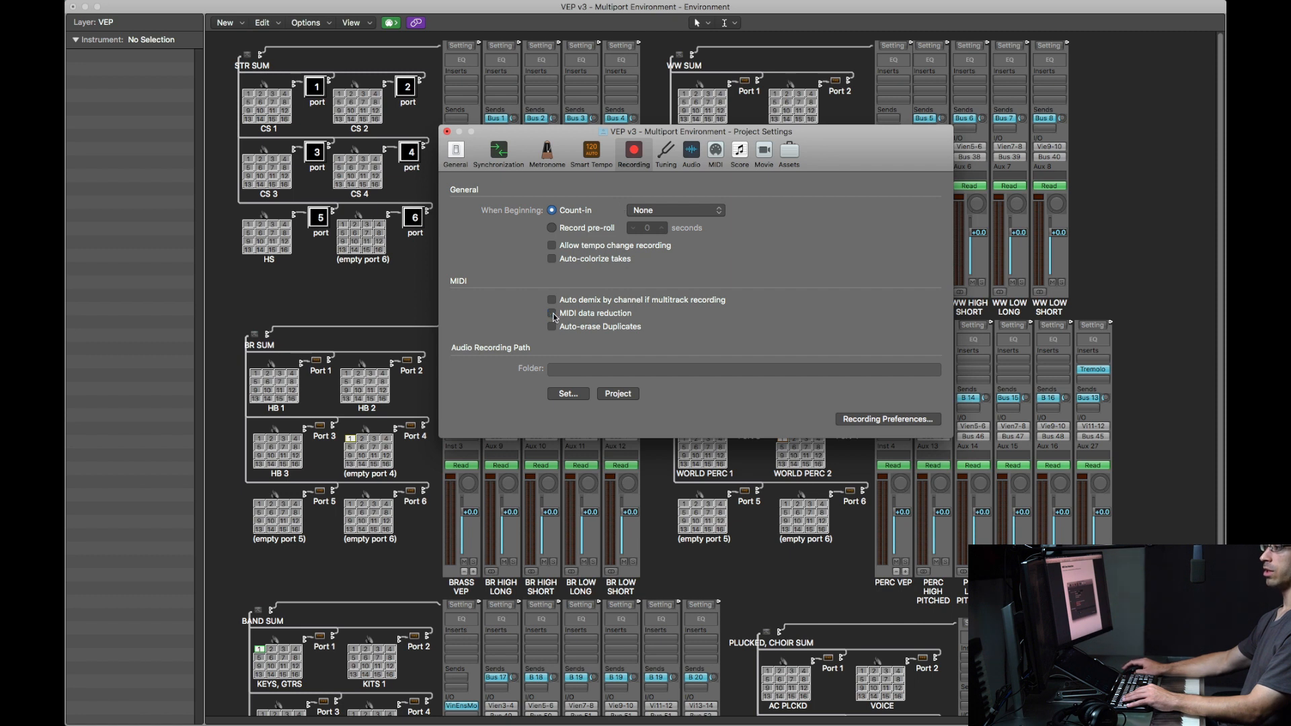
key(super+comma)
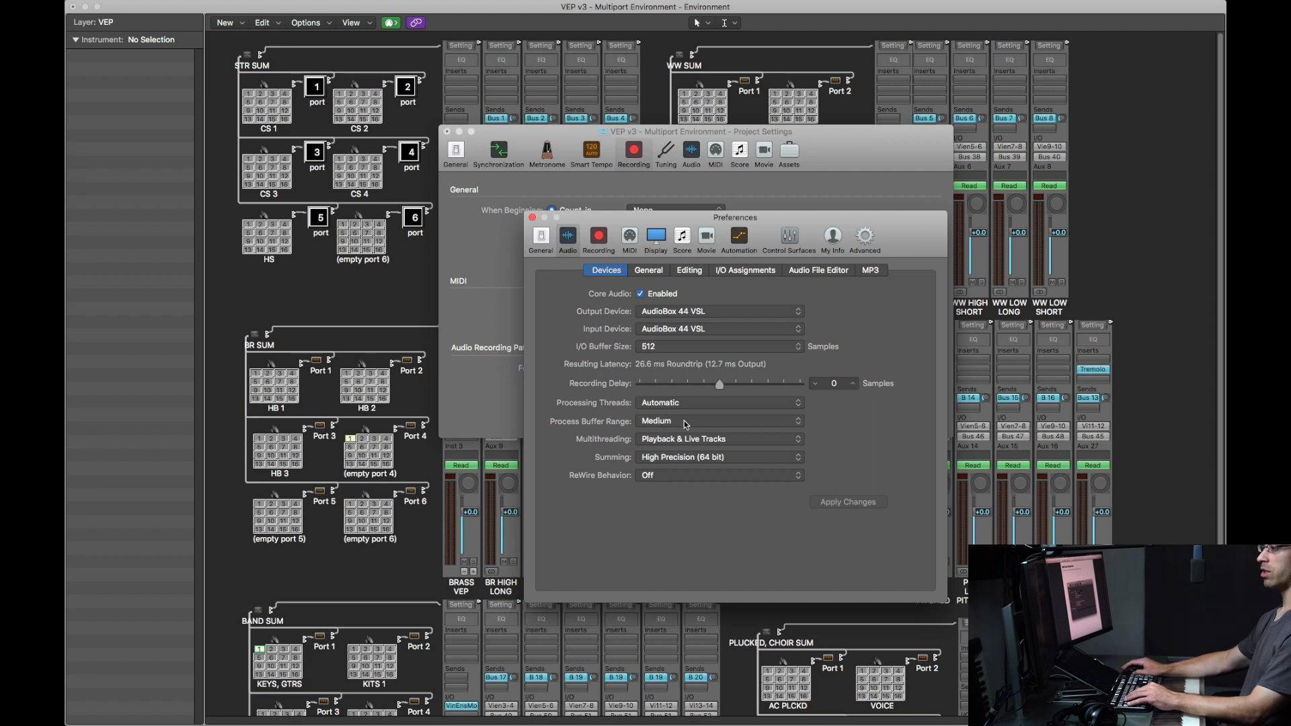
click(650, 423)
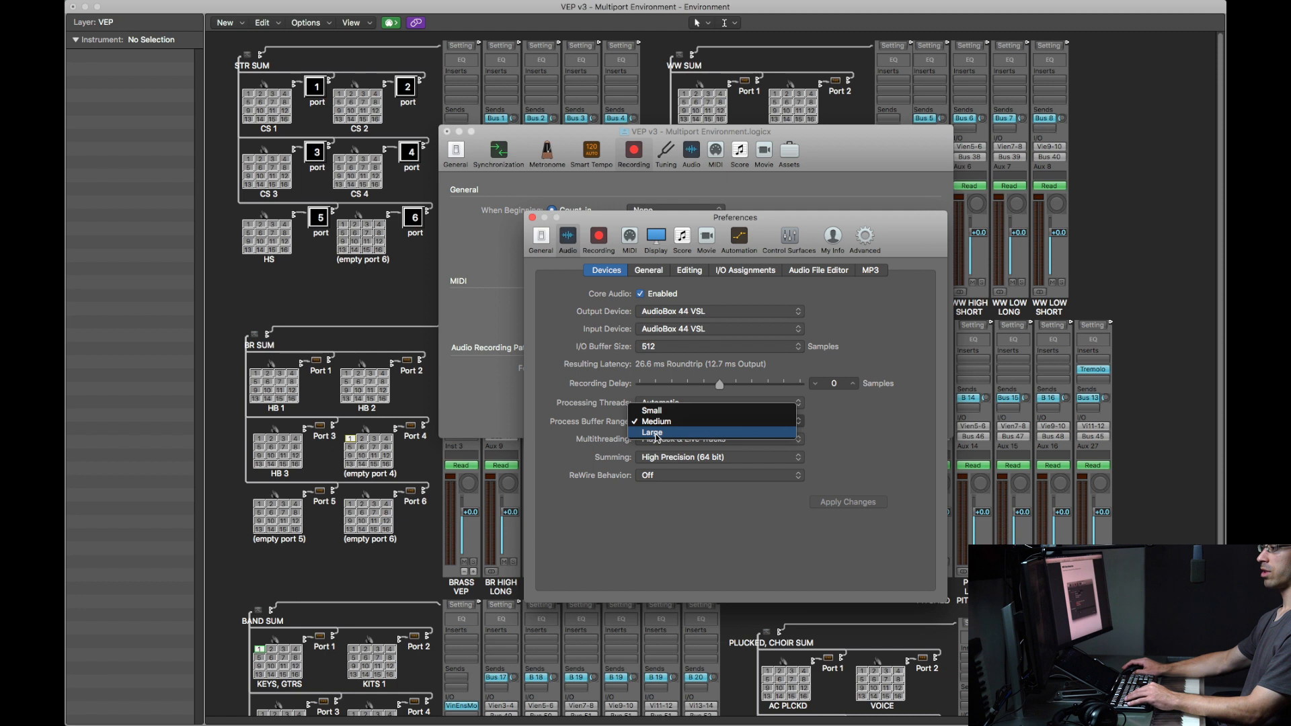
click(607, 429)
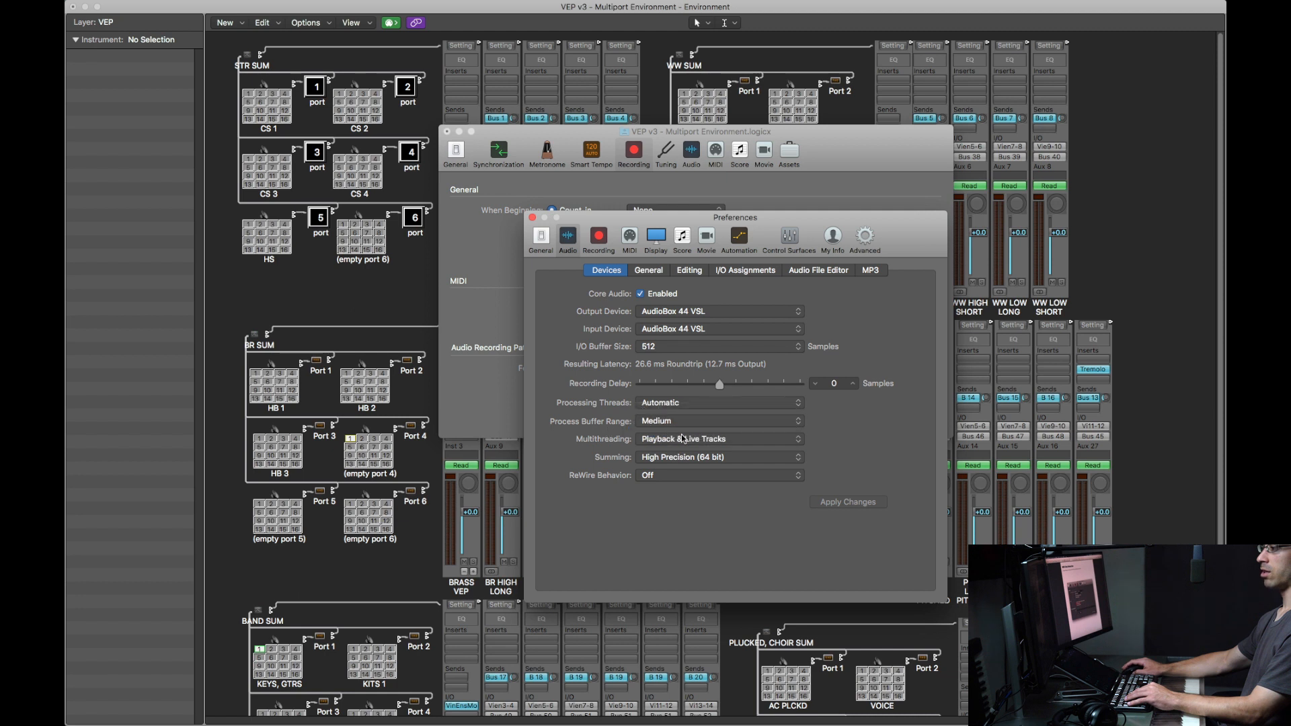
click(730, 444)
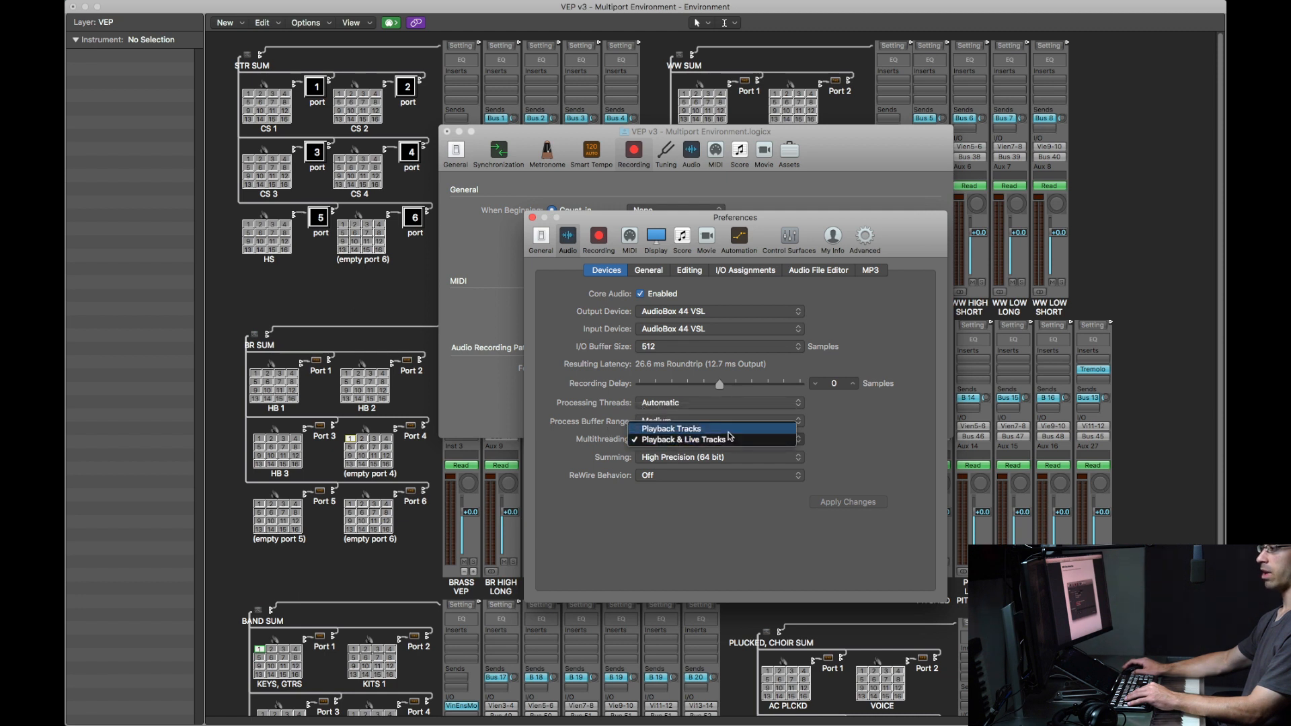
click(590, 444)
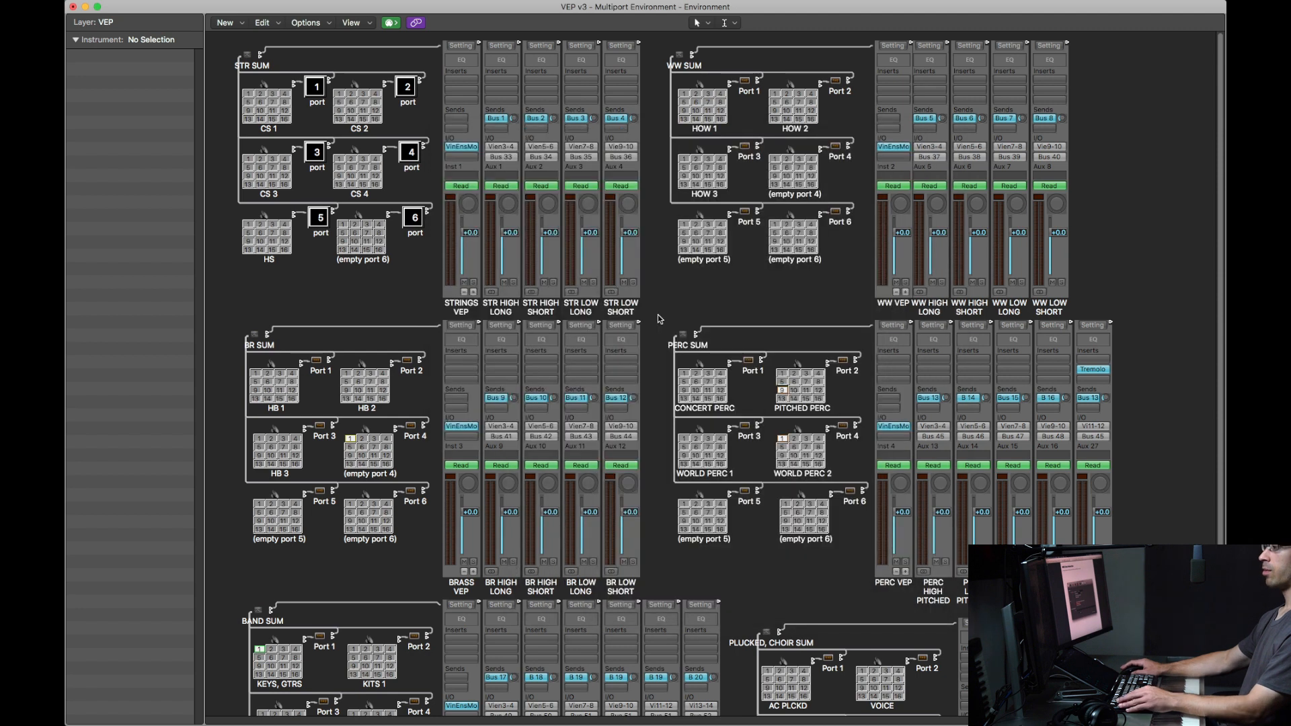
Step: Bring the Mixer window forward, switch to Audio MIDI Setup to view the audio devices and MIDI interfaces, and hide it again
key(super+grave)
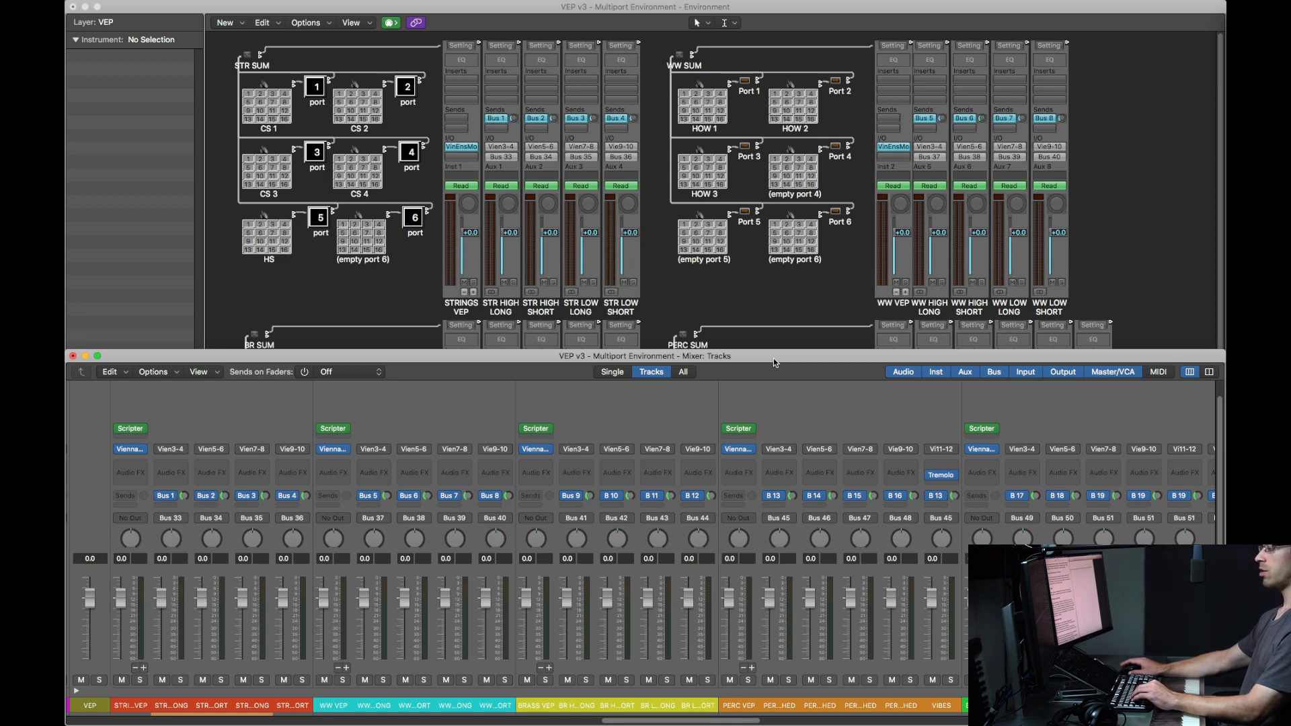
key(super+Tab)
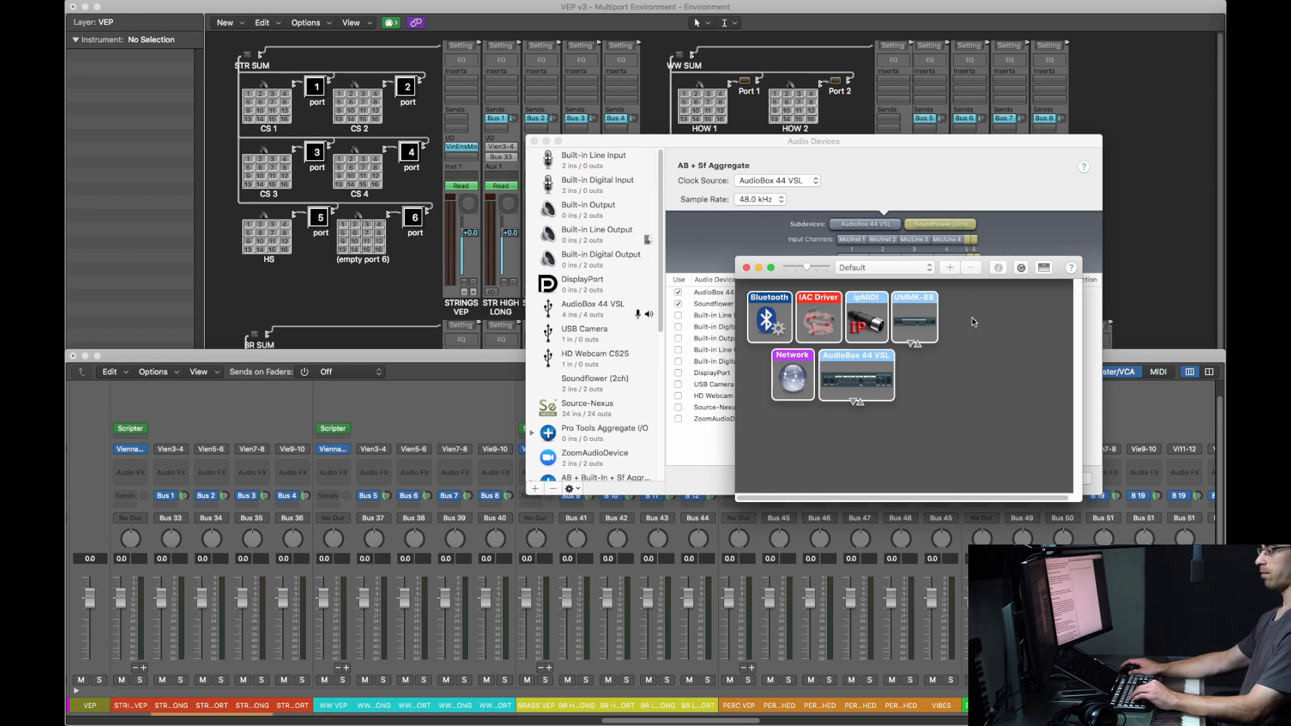
key(super+h)
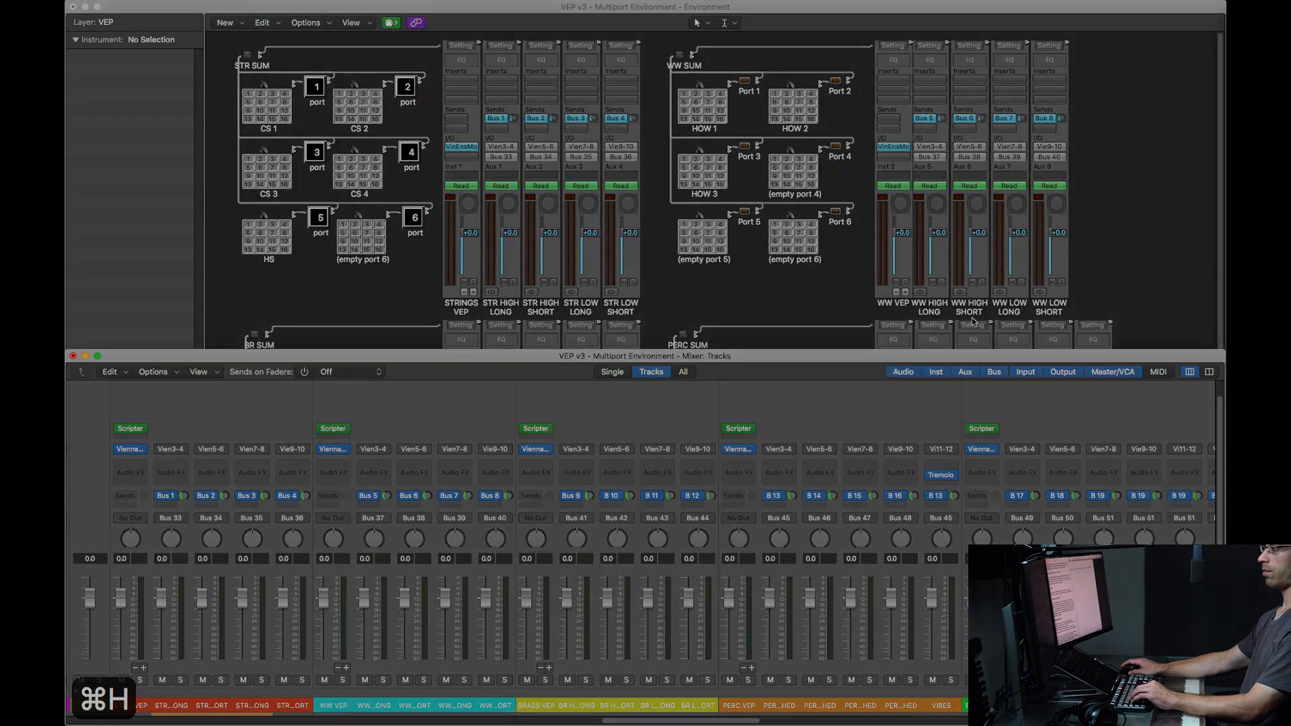